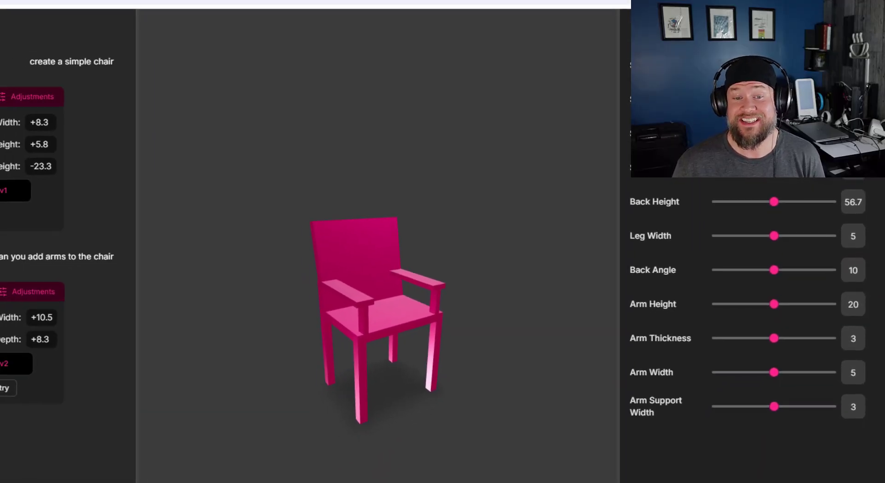
Generate a coffee cup from the prompt 'create a coffee cup' and orbit to view its handle and rim.
{"action": "left_click", "coordinate": [51, 43]}
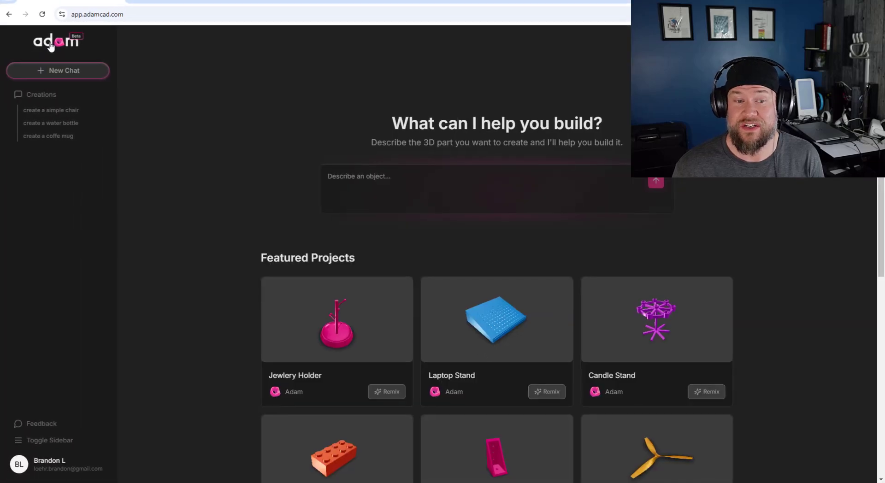
{"action": "type", "text": "create a coffee"}
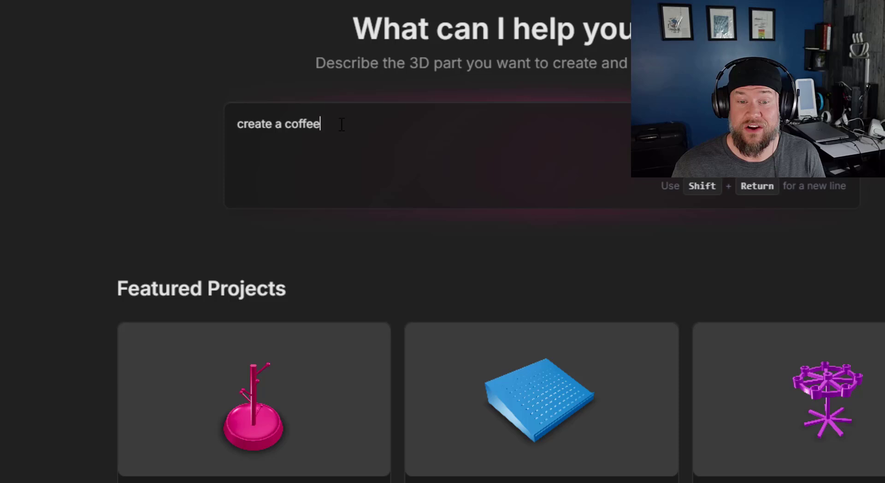
{"action": "type", "text": " cup"}
{"action": "key", "text": "Return"}
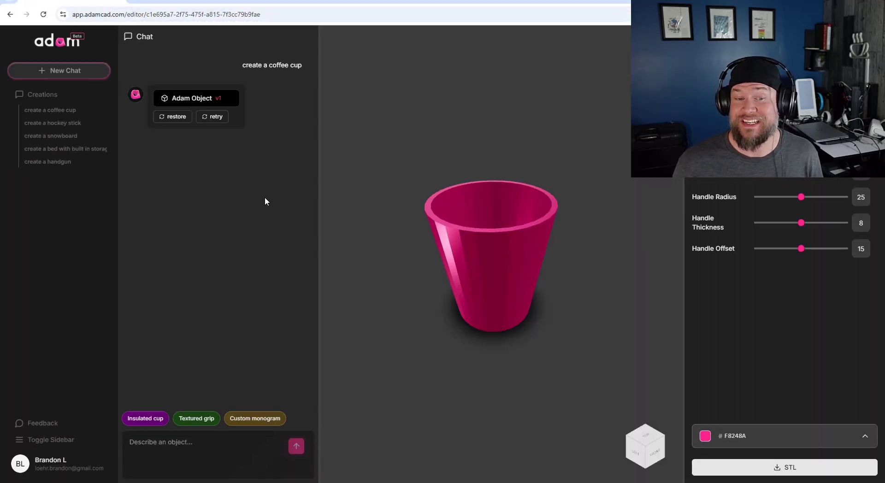
{"action": "left_click_drag", "start_coordinate": [444, 267], "coordinate": [701, 251]}
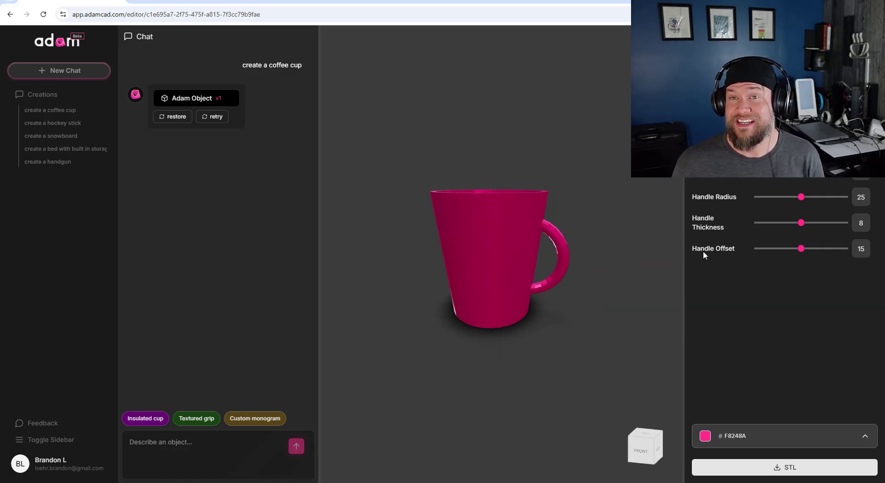
{"action": "left_click_drag", "start_coordinate": [525, 263], "coordinate": [498, 262]}
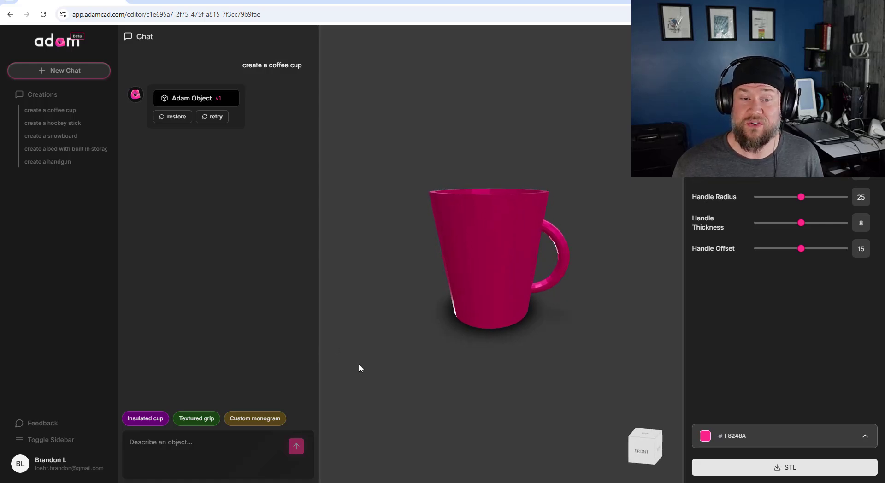
{"action": "scroll", "coordinate": [478, 294], "scroll_direction": "down", "scroll_amount": 5}
{"action": "scroll", "coordinate": [445, 323], "scroll_direction": "up", "scroll_amount": 5}
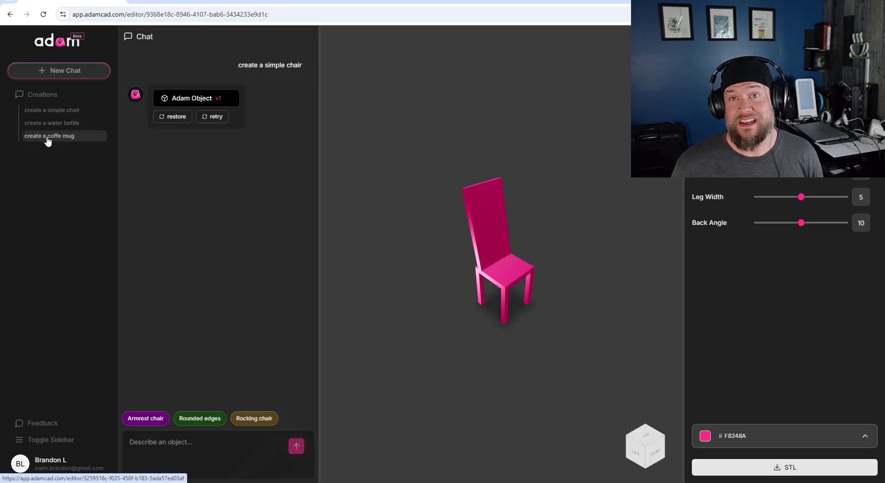
Ask AdamCAD to add arms to the simple chair and inspect the armchair from several sides.
{"action": "left_click_drag", "start_coordinate": [471, 309], "coordinate": [573, 278]}
{"action": "left_click_drag", "start_coordinate": [455, 264], "coordinate": [679, 177]}
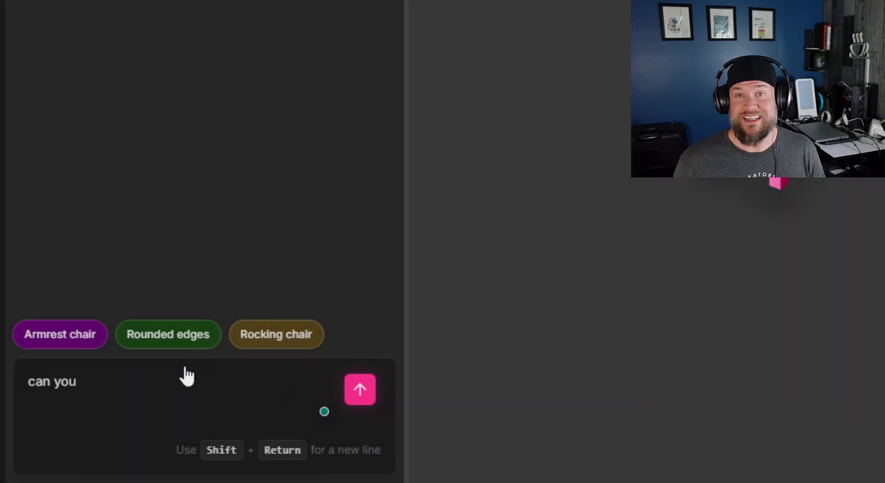
{"action": "type", "text": "add arms to the chair"}
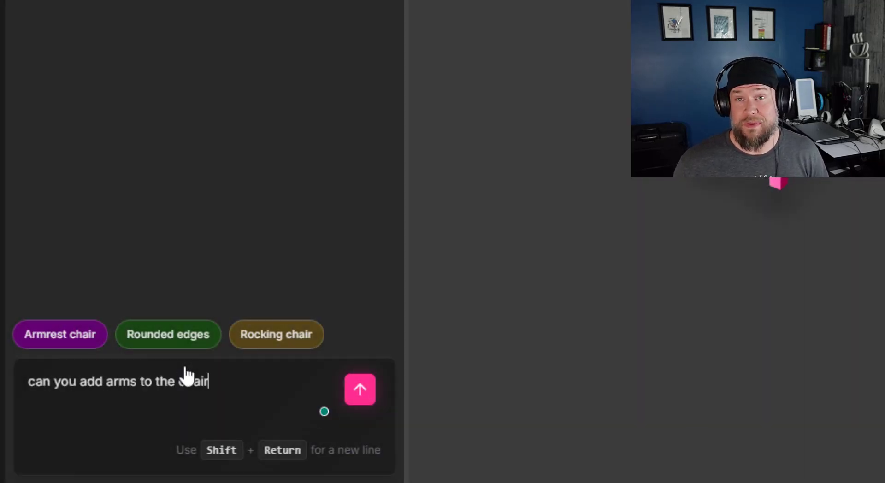
{"action": "key", "text": "Return"}
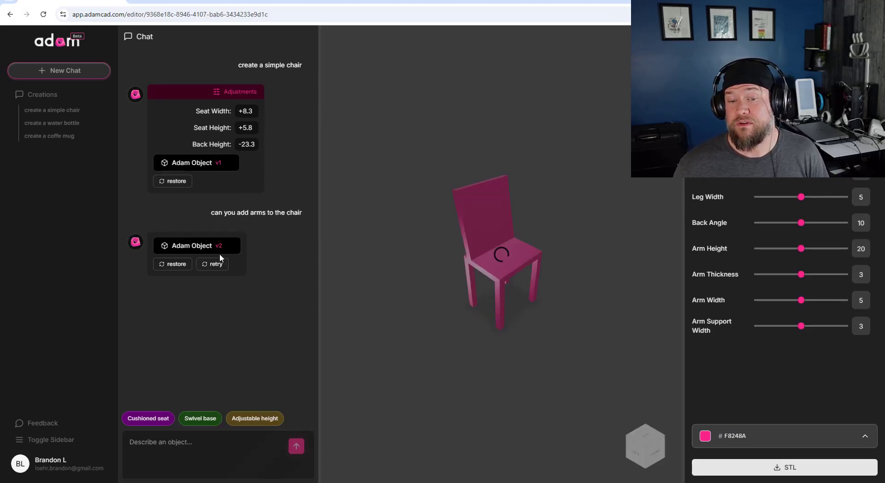
{"action": "left_click_drag", "start_coordinate": [485, 327], "coordinate": [560, 307]}
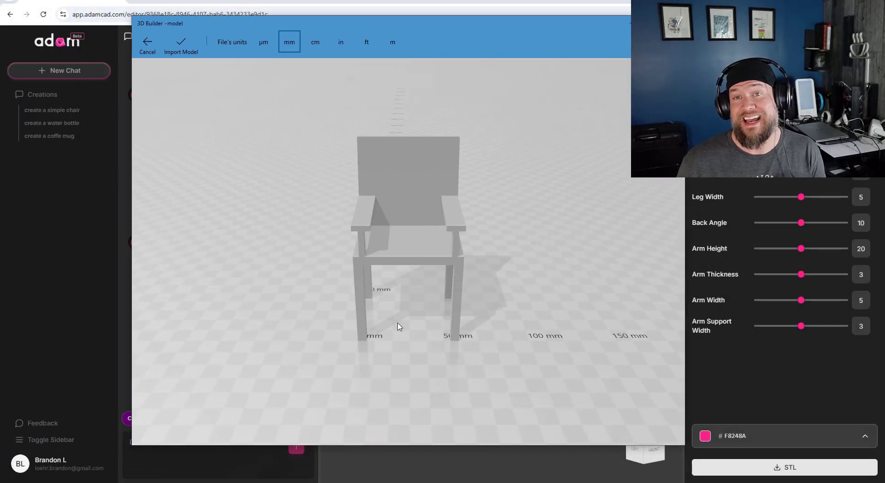
{"action": "left_click_drag", "start_coordinate": [399, 326], "coordinate": [324, 299]}
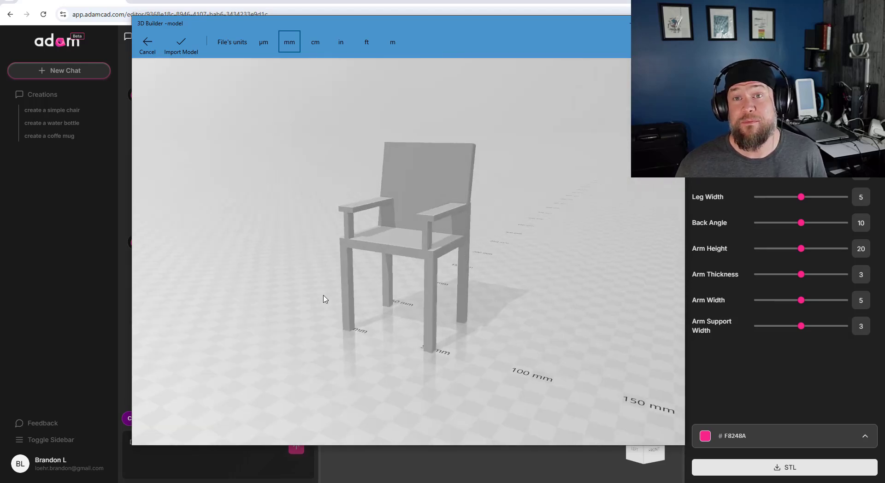
{"action": "scroll", "coordinate": [313, 272], "scroll_direction": "down", "scroll_amount": 3}
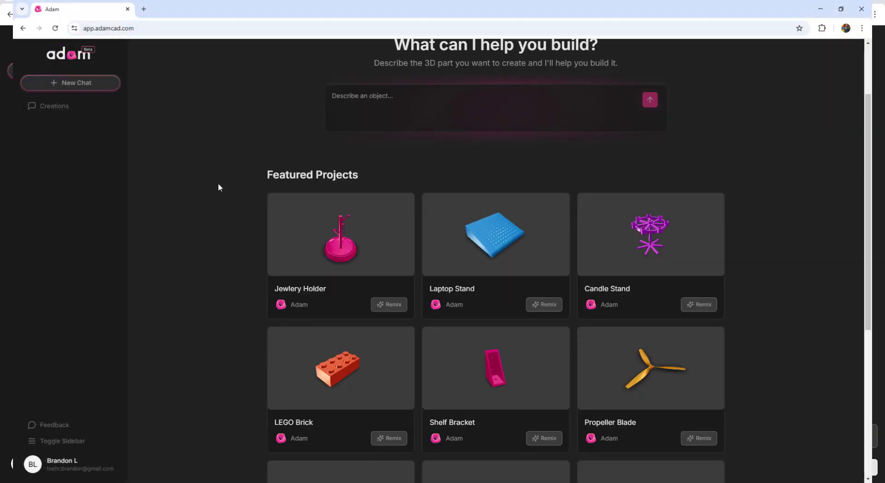
{"action": "scroll", "coordinate": [217, 187], "scroll_direction": "down", "scroll_amount": 4}
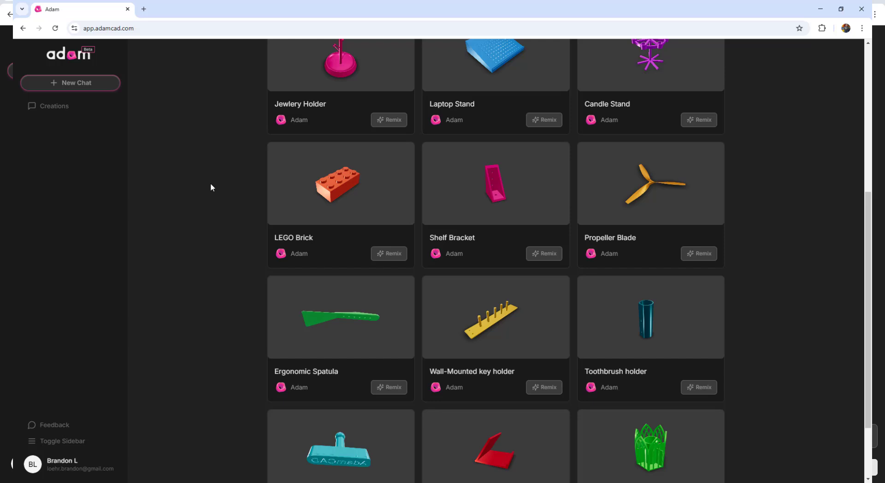
{"action": "scroll", "coordinate": [211, 187], "scroll_direction": "down", "scroll_amount": 2}
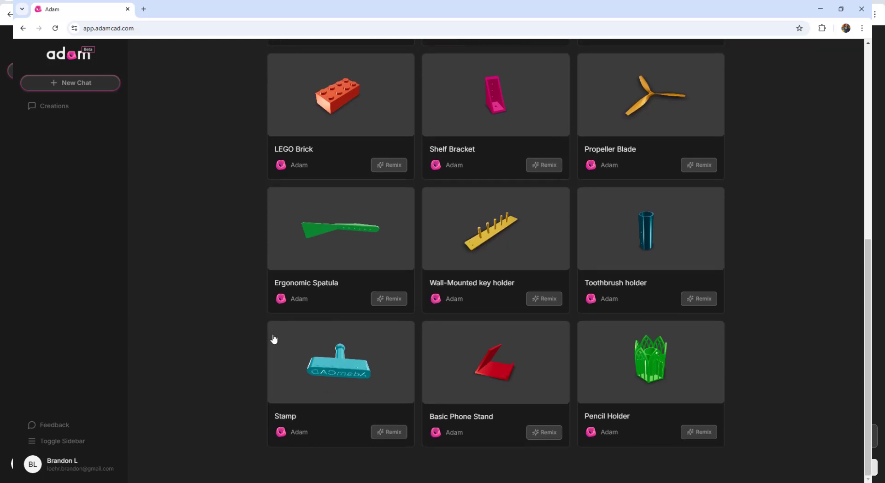
{"action": "scroll", "coordinate": [483, 342], "scroll_direction": "up", "scroll_amount": 8}
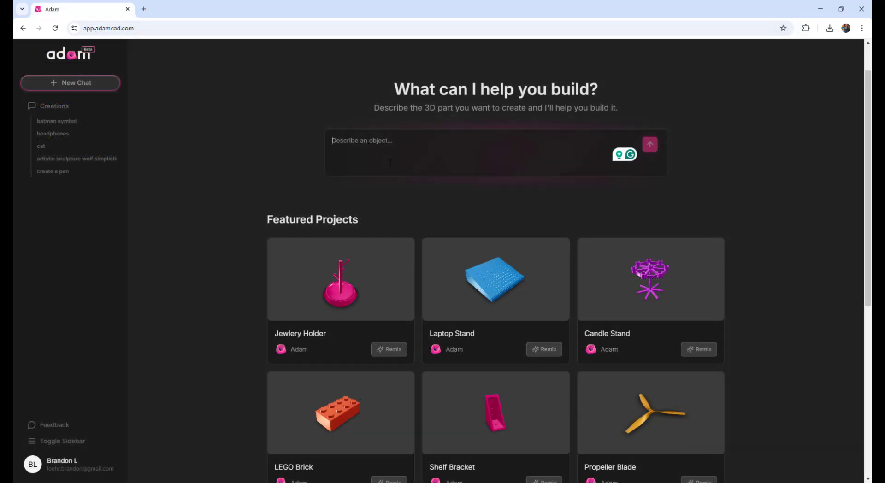
Generate a bed from the prompt 'create a bed' and orbit to inspect it.
{"action": "type", "text": "b"}
{"action": "key", "text": "BackSpace"}
{"action": "type", "text": "create"}
{"action": "type", "text": " a"}
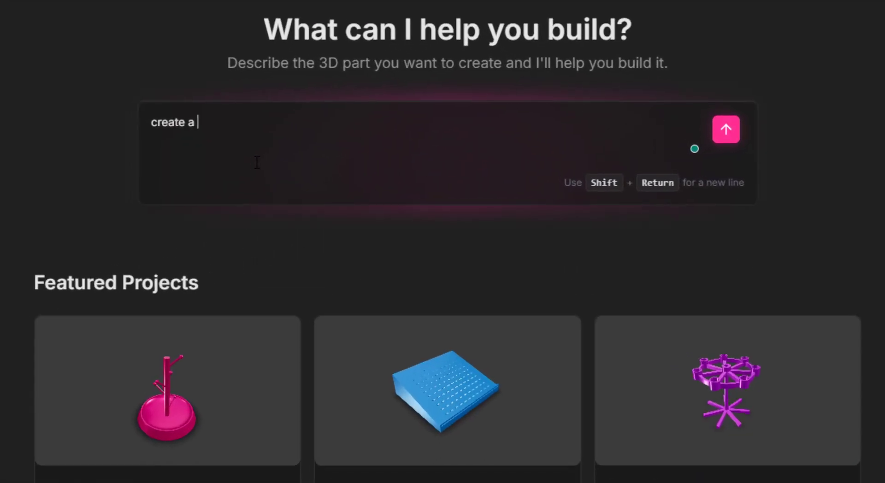
{"action": "type", "text": " bed"}
{"action": "key", "text": "Return"}
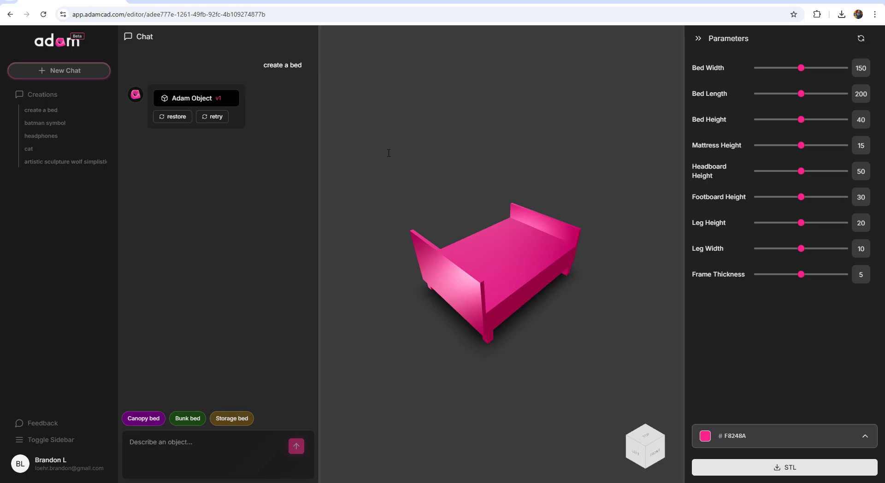
{"action": "left_click_drag", "start_coordinate": [569, 315], "coordinate": [441, 330]}
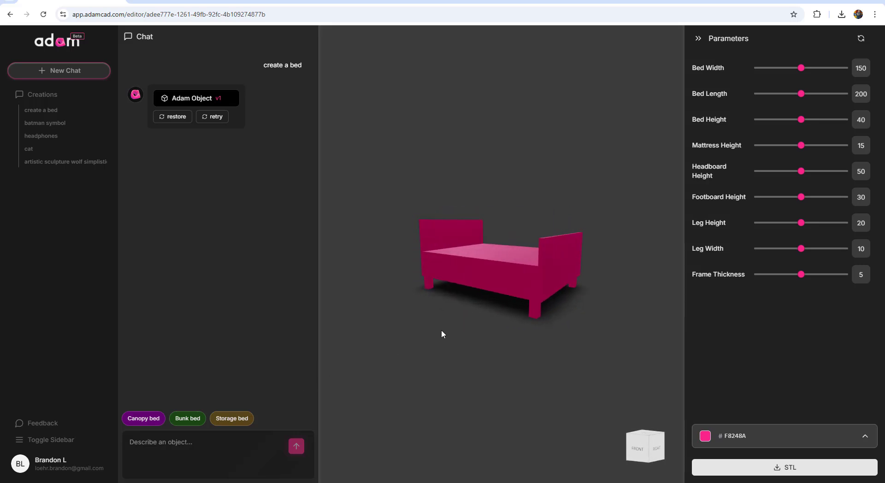
Adjust the bed's leg height and set frame thickness 4.1, headboard 44.2 and footboard 20.7.
{"action": "left_click_drag", "start_coordinate": [803, 221], "coordinate": [813, 223]}
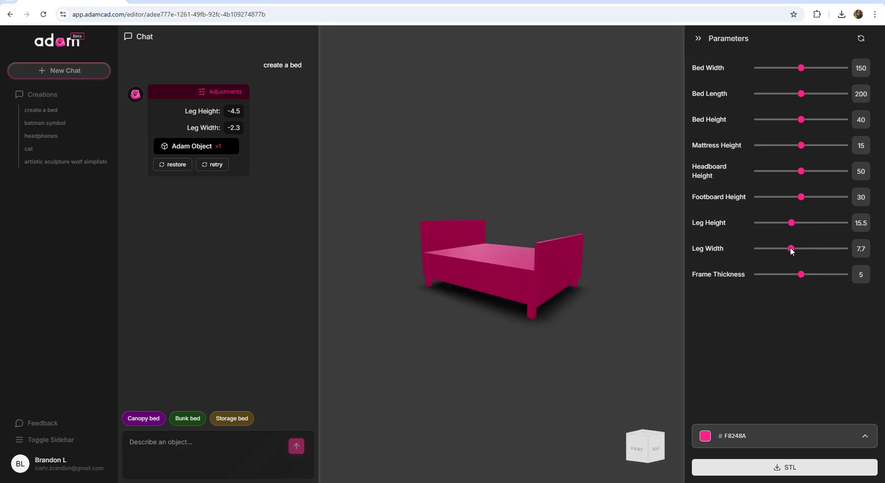
{"action": "left_click_drag", "start_coordinate": [798, 275], "coordinate": [793, 275]}
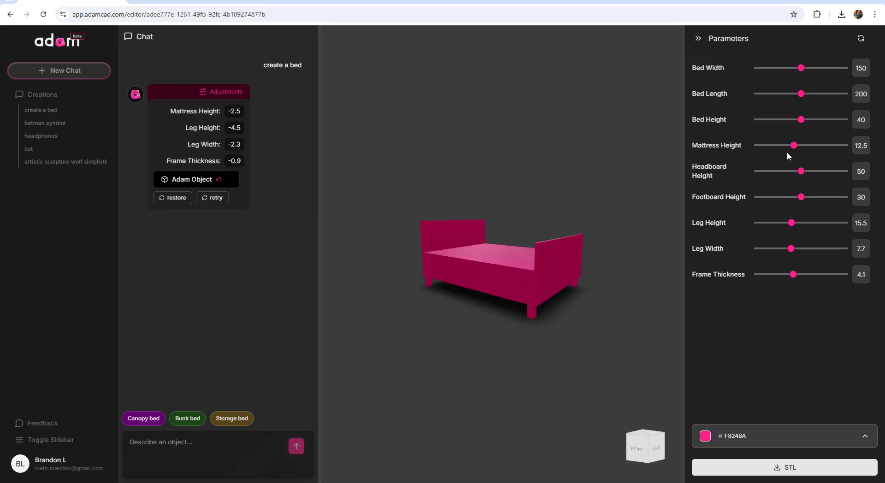
{"action": "left_click_drag", "start_coordinate": [798, 171], "coordinate": [795, 171]}
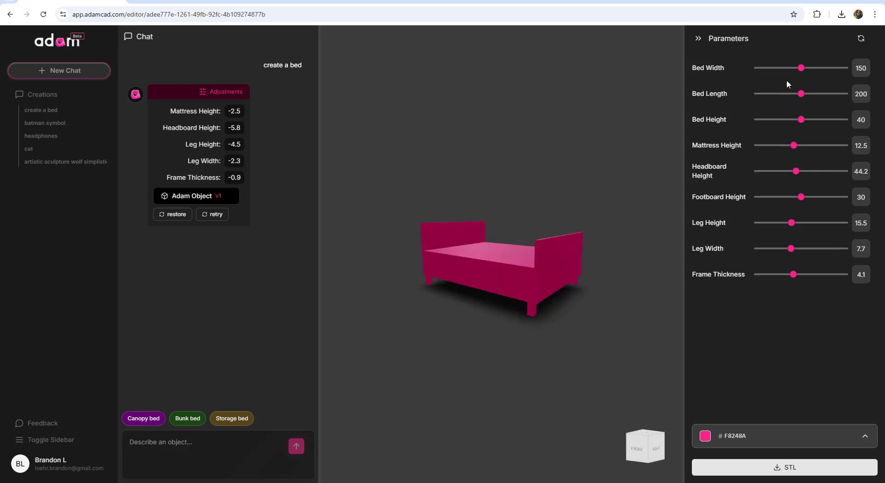
{"action": "left_click", "coordinate": [787, 197]}
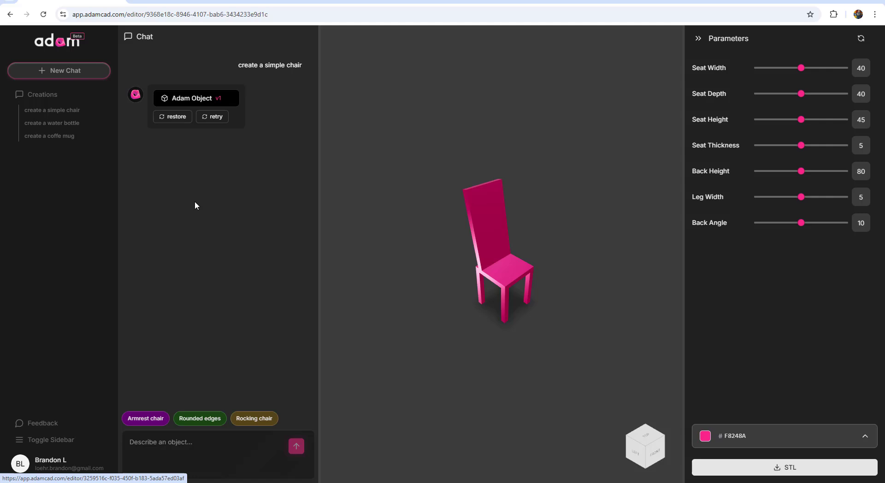
Set the chair's seat width to 29.5, checking it from front-right and elevated front views.
{"action": "left_click_drag", "start_coordinate": [458, 259], "coordinate": [587, 249]}
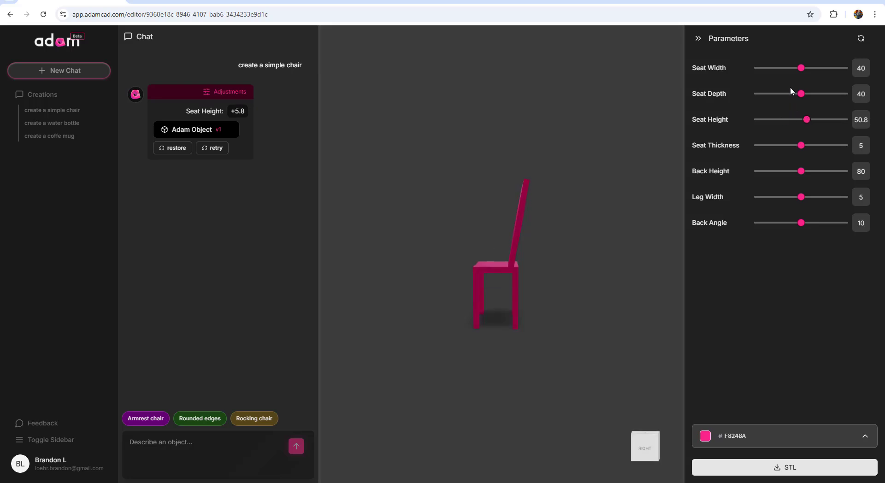
{"action": "left_click_drag", "start_coordinate": [789, 69], "coordinate": [788, 70]}
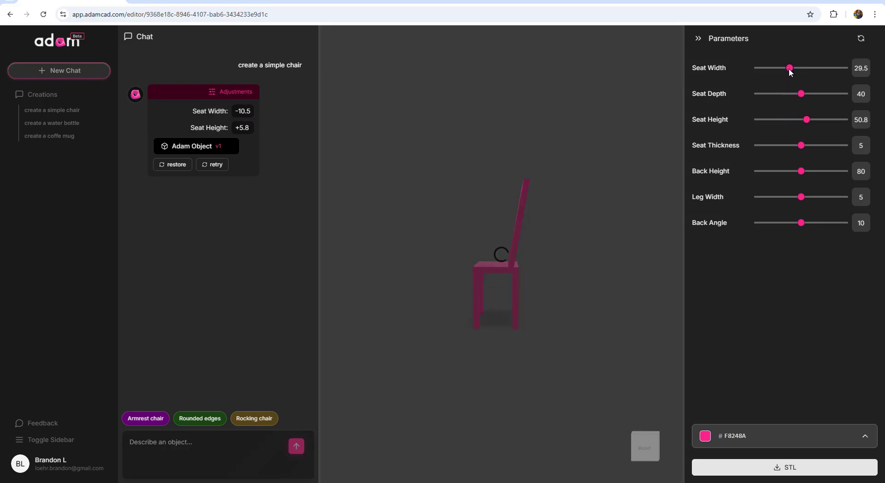
{"action": "left_click_drag", "start_coordinate": [500, 316], "coordinate": [727, 189]}
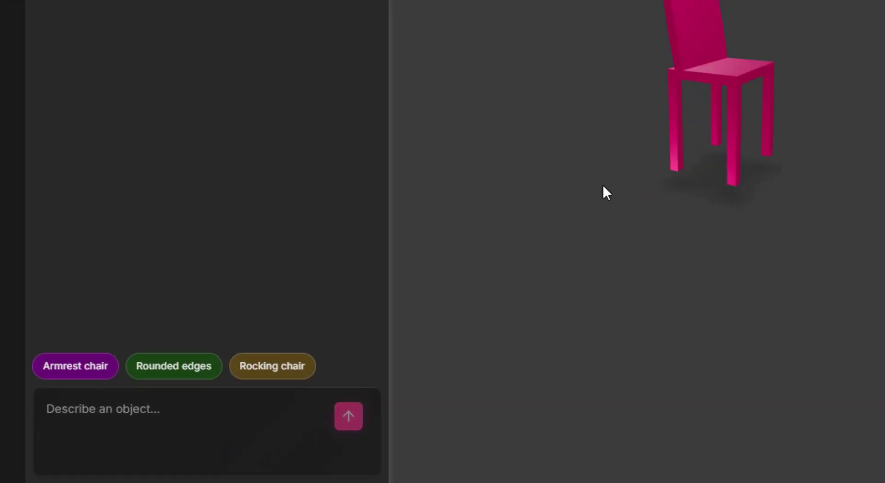
Send the prompt 'can you add arms to the chair' and orbit the result.
{"action": "left_click", "coordinate": [213, 419]}
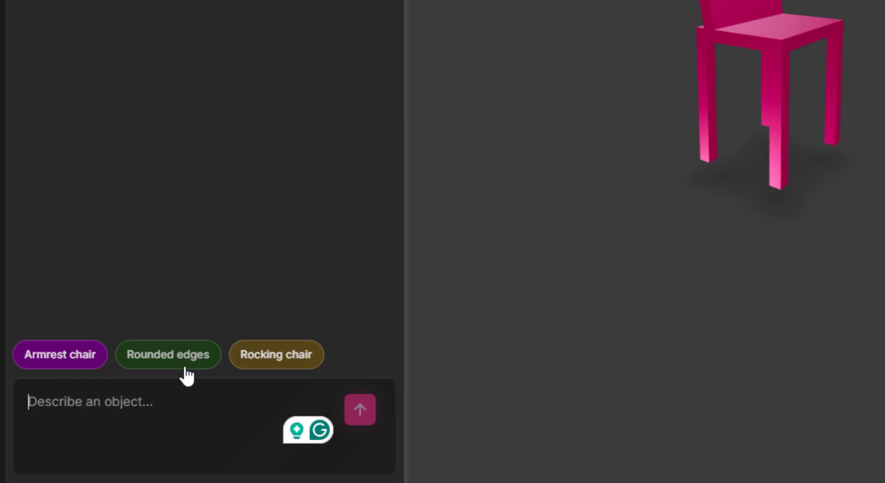
{"action": "type", "text": "can you"}
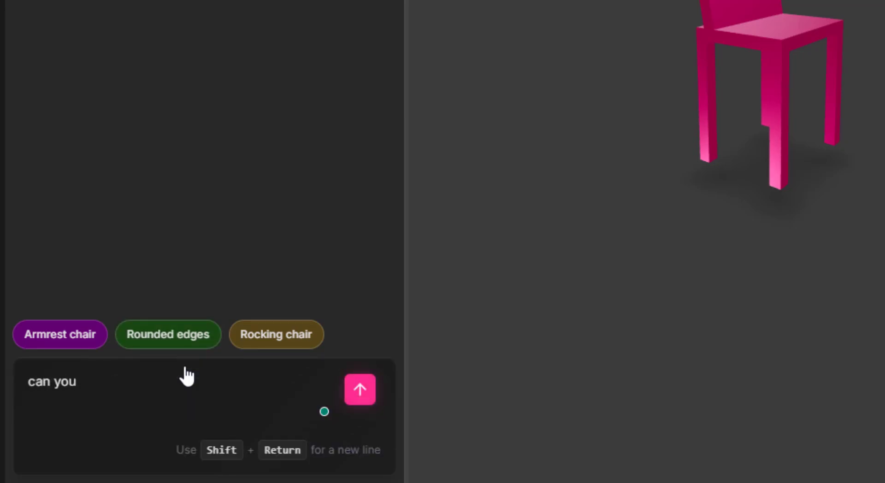
{"action": "type", "text": " add arms to"}
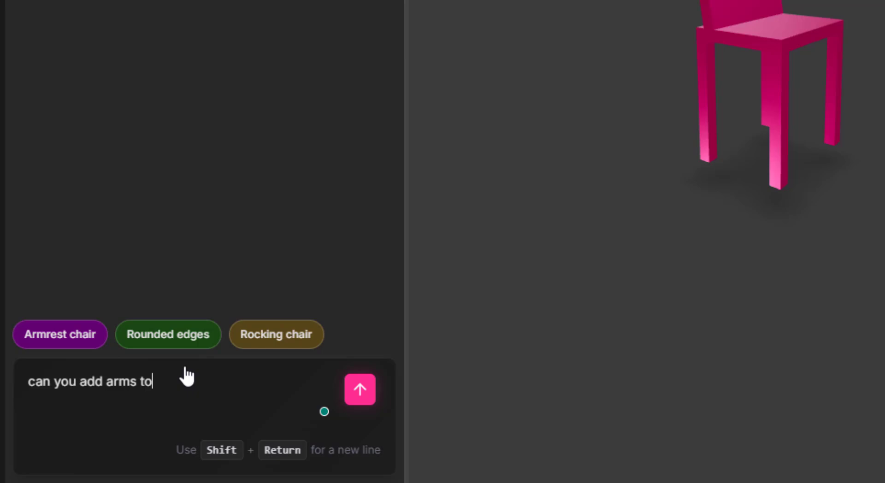
{"action": "type", "text": "r"}
{"action": "key", "text": "Return"}
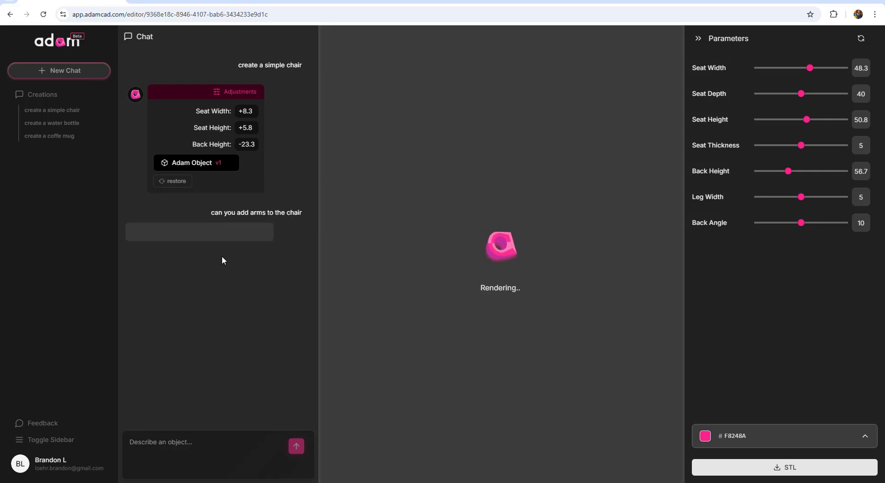
{"action": "left_click_drag", "start_coordinate": [478, 322], "coordinate": [566, 312]}
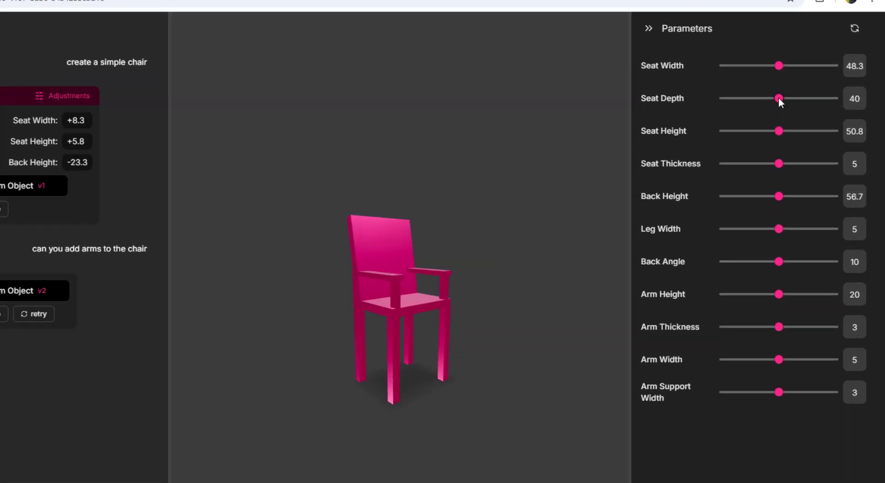
Deepen the armchair's seat to 48.3 and check it from the side and front.
{"action": "left_click_drag", "start_coordinate": [778, 97], "coordinate": [791, 98]}
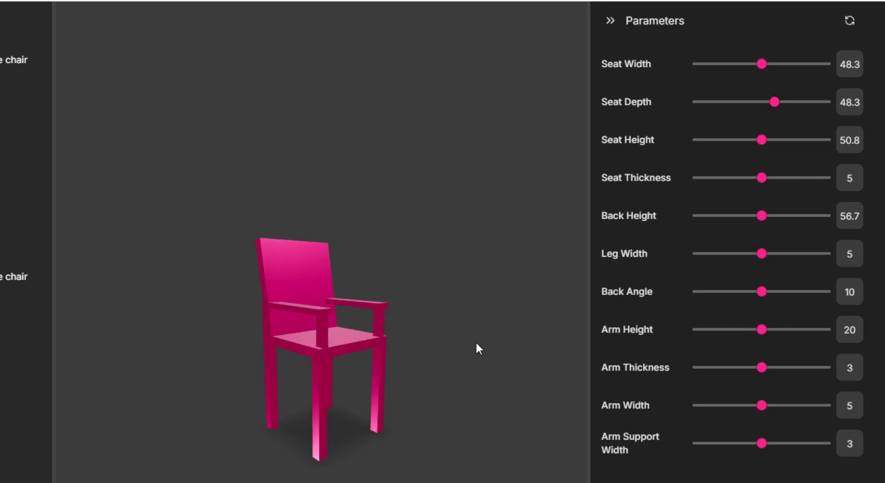
{"action": "left_click_drag", "start_coordinate": [479, 348], "coordinate": [455, 358]}
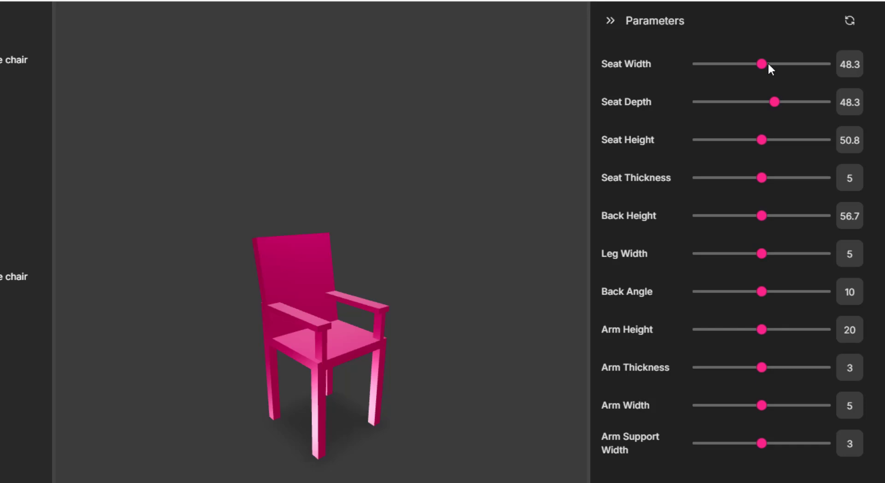
{"action": "left_click_drag", "start_coordinate": [475, 357], "coordinate": [394, 440]}
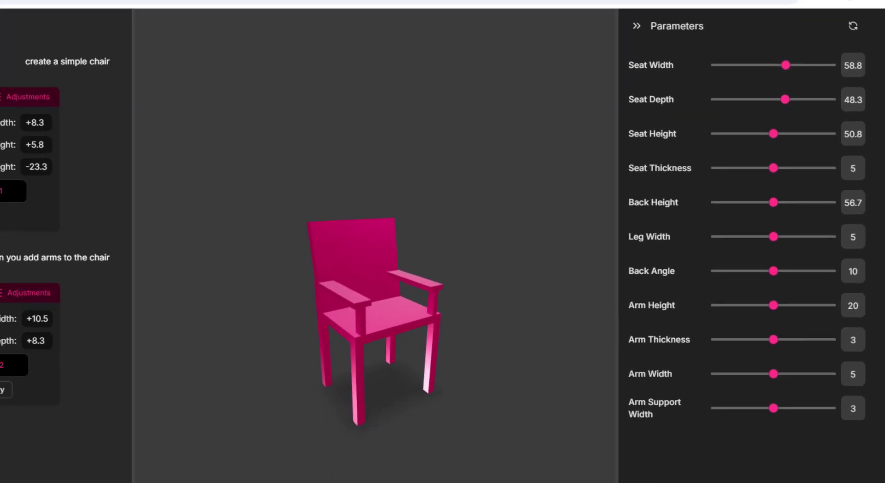
In a new chat, generate a coffee cup from 'create a coffee cup', then request the Textured grip version.
{"action": "left_click", "coordinate": [58, 70]}
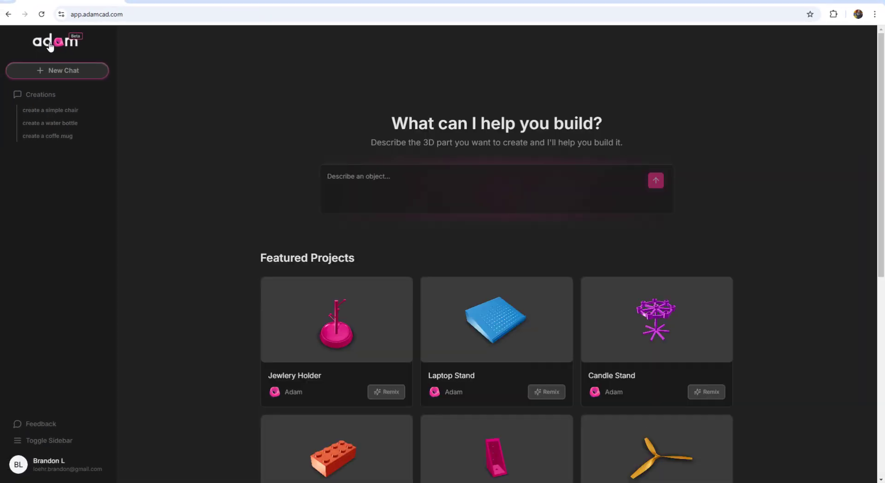
{"action": "type", "text": "create a coffee"}
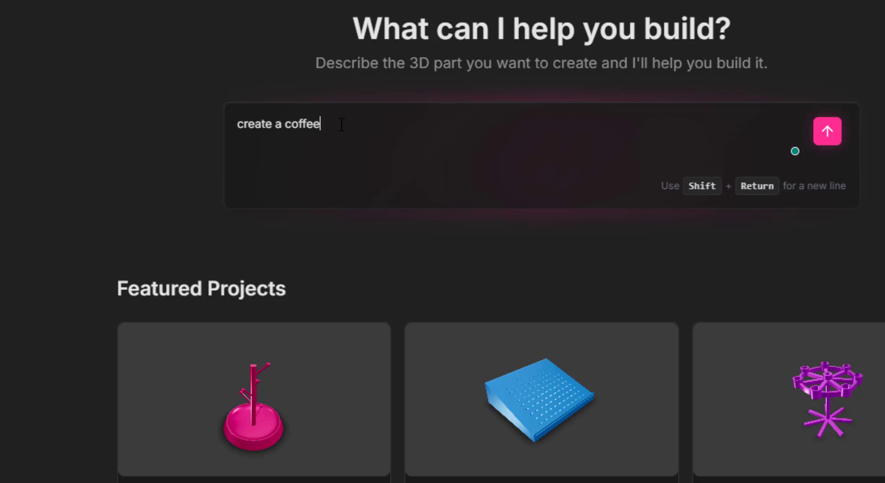
{"action": "type", "text": " cup"}
{"action": "key", "text": "Return"}
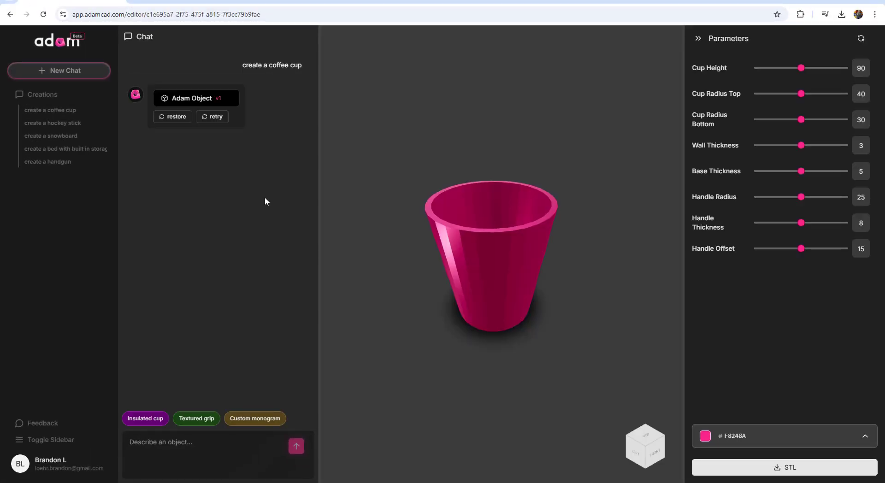
{"action": "left_click_drag", "start_coordinate": [435, 262], "coordinate": [720, 251]}
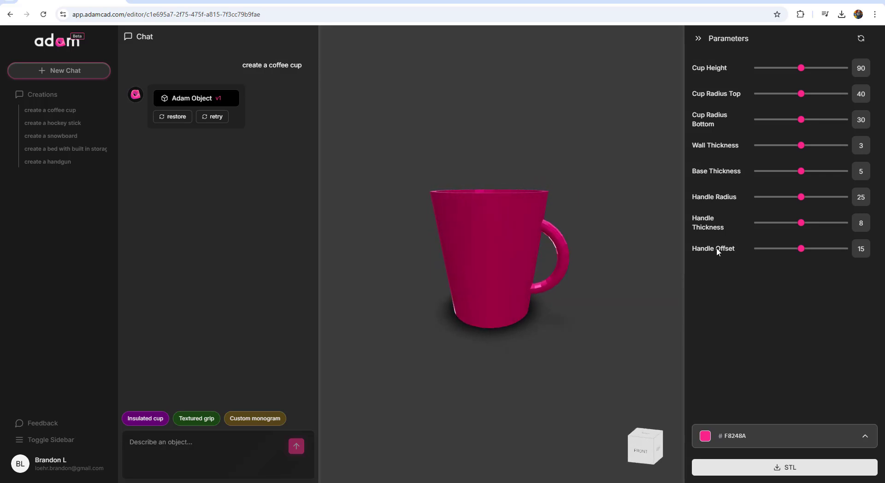
{"action": "mouse_move", "coordinate": [522, 259]}
{"action": "left_mouse_down"}
{"action": "mouse_move", "coordinate": [551, 264]}
{"action": "mouse_move", "coordinate": [499, 260]}
{"action": "left_mouse_up"}
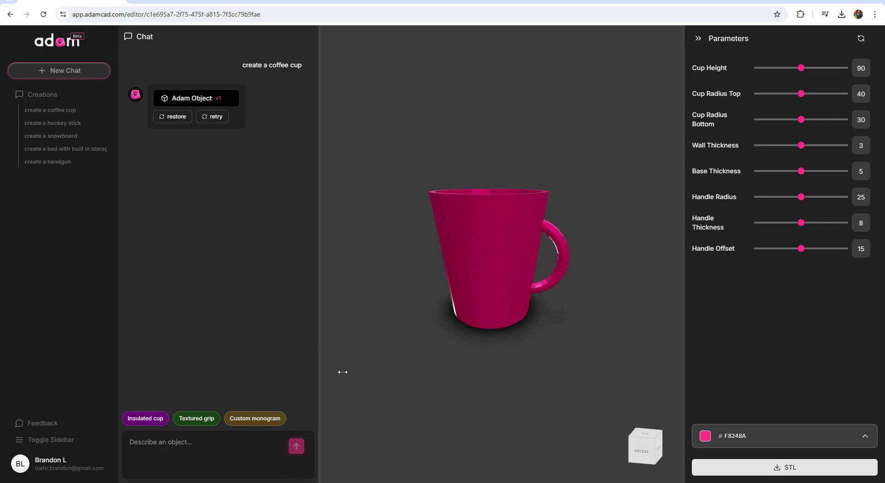
{"action": "scroll", "coordinate": [478, 290], "scroll_direction": "down", "scroll_amount": 5}
{"action": "scroll", "coordinate": [476, 262], "scroll_direction": "up", "scroll_amount": 5}
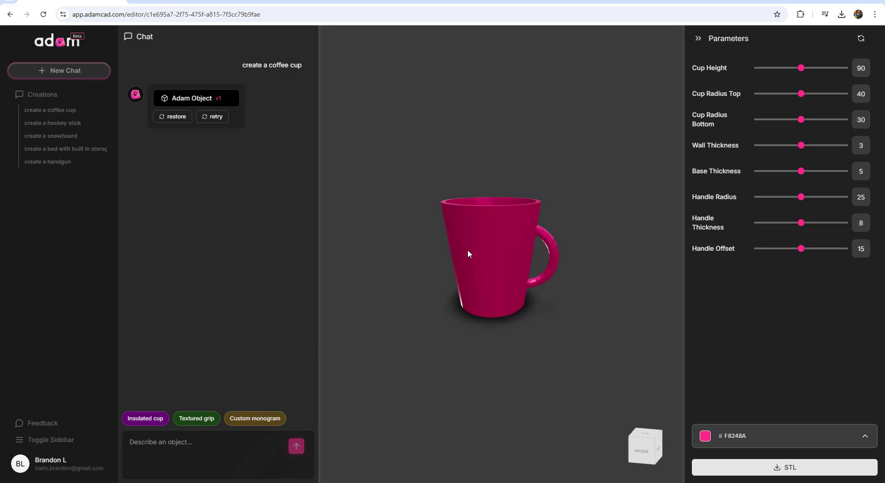
{"action": "left_click", "coordinate": [197, 419]}
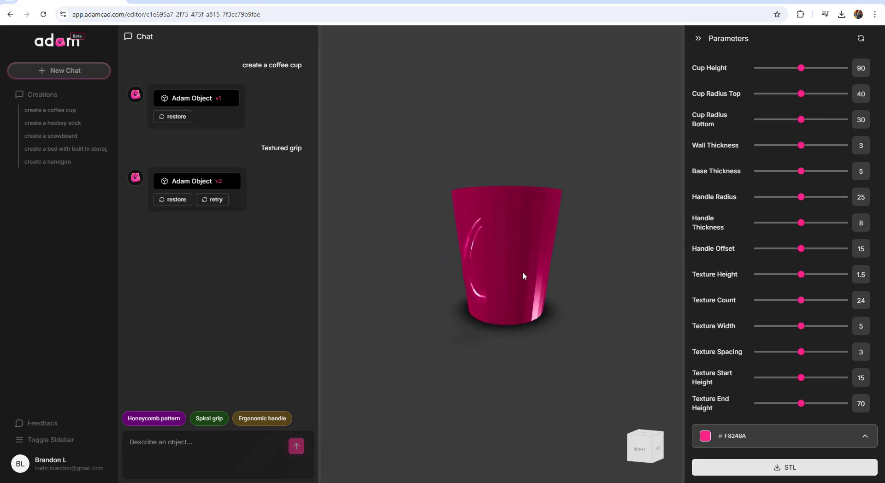
Change the cup's handle radius, raise Texture Count, and settle handle thickness at 8.1.
{"action": "left_click_drag", "start_coordinate": [523, 277], "coordinate": [575, 270]}
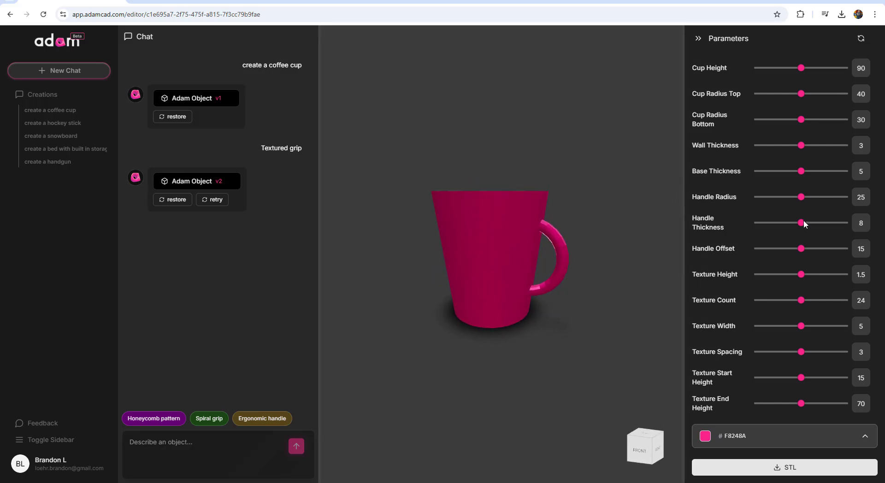
{"action": "left_click_drag", "start_coordinate": [805, 222], "coordinate": [812, 224]}
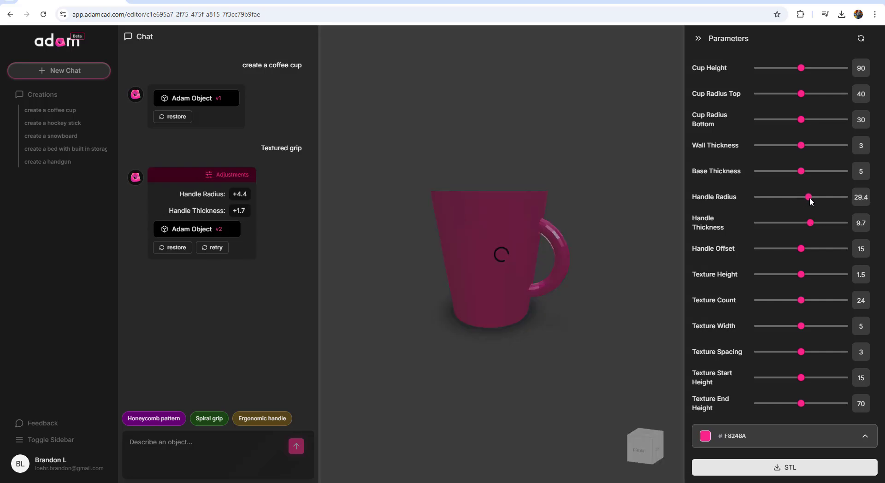
{"action": "left_click_drag", "start_coordinate": [810, 198], "coordinate": [786, 198]}
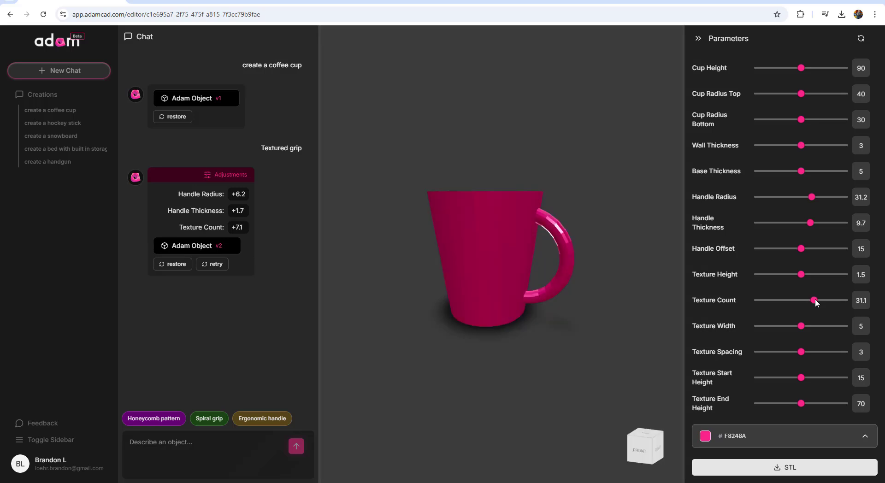
{"action": "left_click_drag", "start_coordinate": [815, 300], "coordinate": [840, 301]}
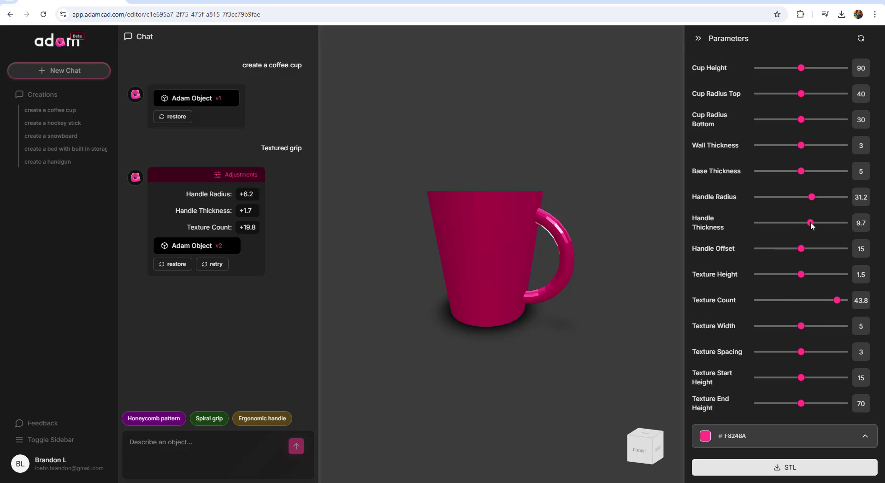
{"action": "left_click_drag", "start_coordinate": [806, 225], "coordinate": [801, 222]}
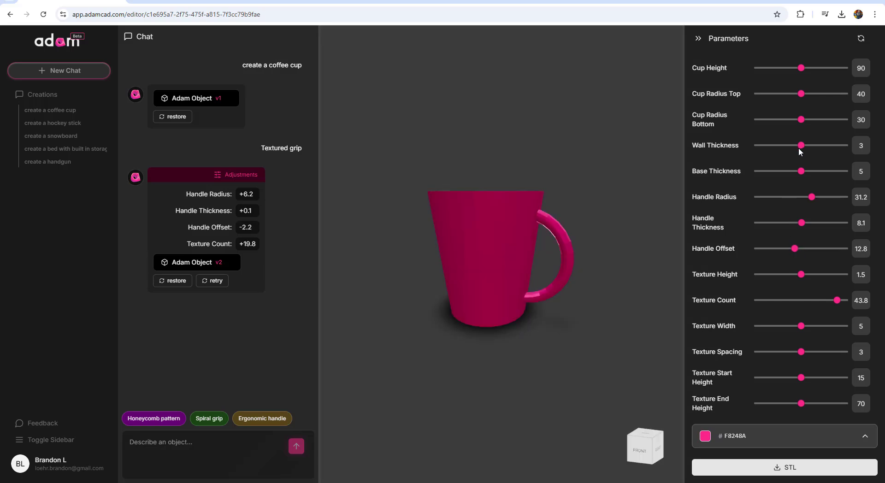
Thicken the cup wall to 3.3, checking it from above and from the side.
{"action": "left_click_drag", "start_coordinate": [507, 261], "coordinate": [528, 272]}
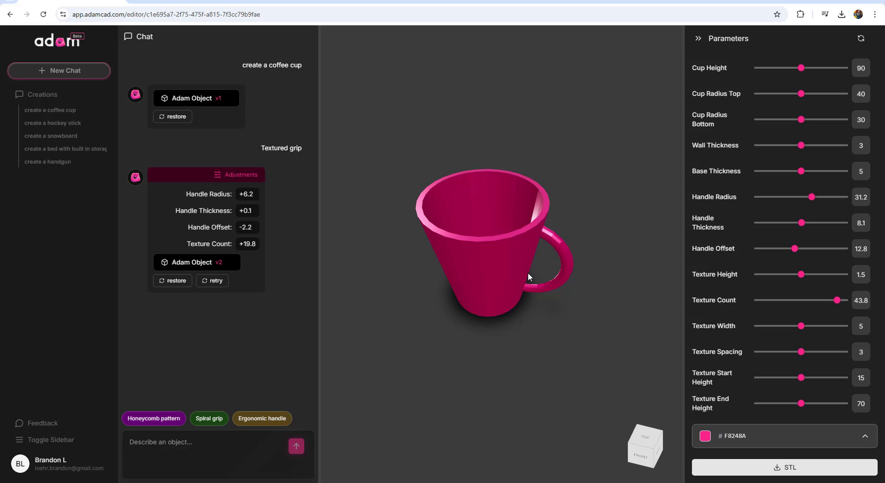
{"action": "left_click_drag", "start_coordinate": [806, 150], "coordinate": [811, 149]}
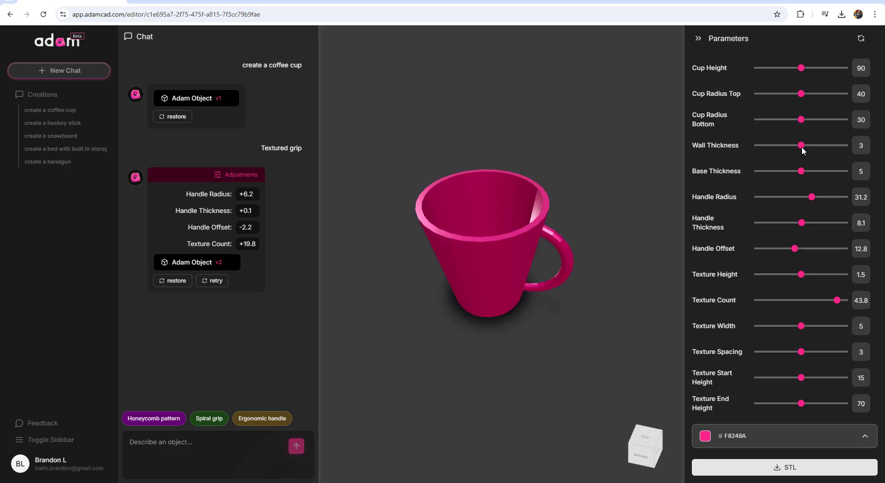
{"action": "left_click_drag", "start_coordinate": [802, 146], "coordinate": [809, 119]}
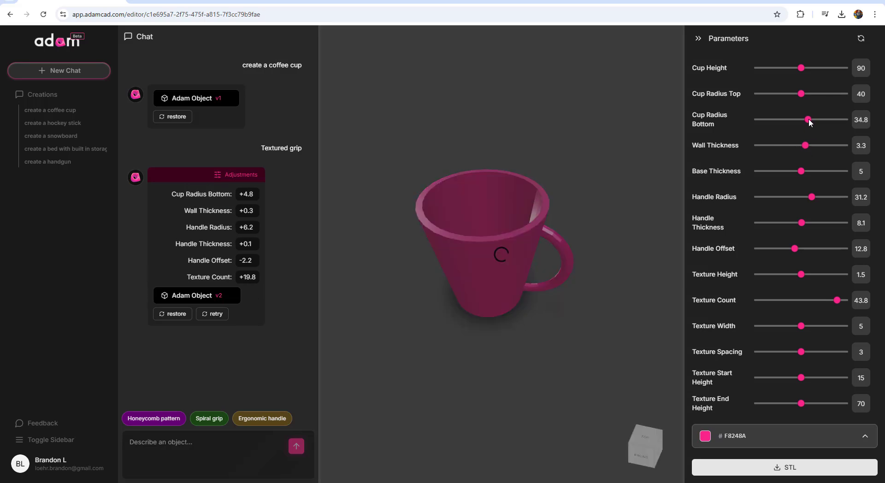
{"action": "left_click_drag", "start_coordinate": [517, 300], "coordinate": [528, 250]}
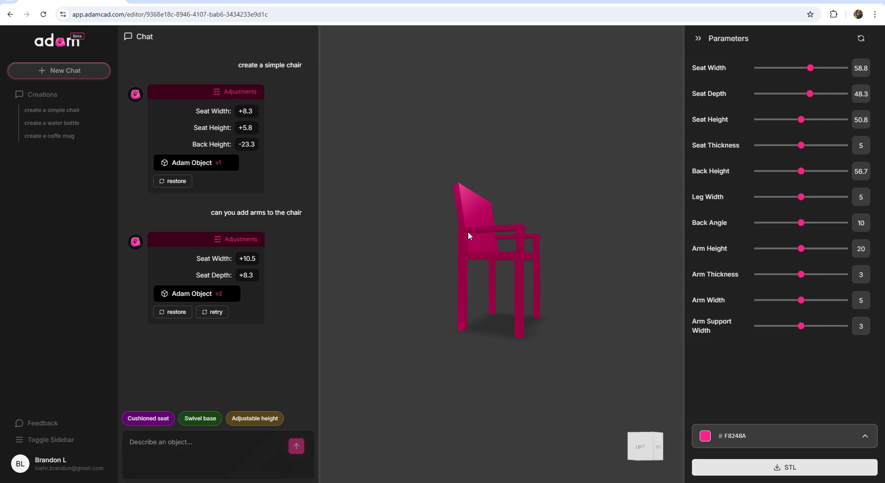
Download the armchair as model.stl using the STL button.
{"action": "left_click", "coordinate": [742, 470]}
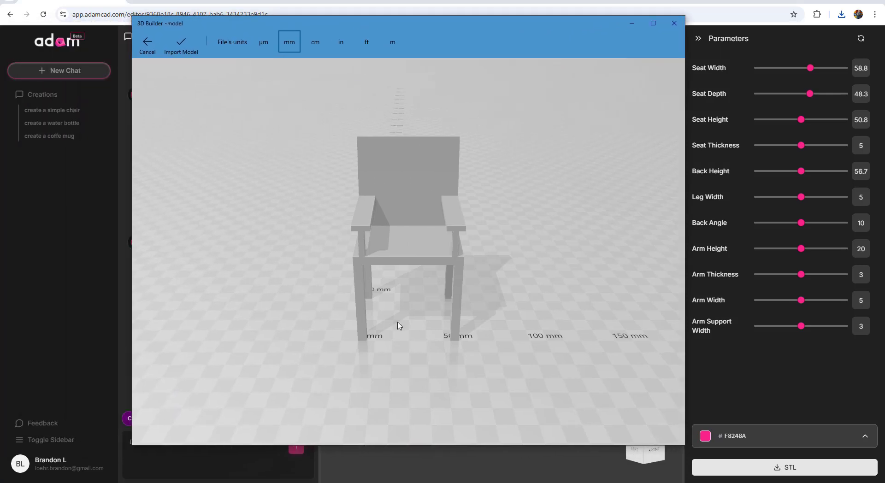
Orbit and zoom the imported armchair in 3D Builder, then close the import window.
{"action": "left_click_drag", "start_coordinate": [399, 326], "coordinate": [323, 293]}
{"action": "scroll", "coordinate": [301, 247], "scroll_direction": "down", "scroll_amount": 3}
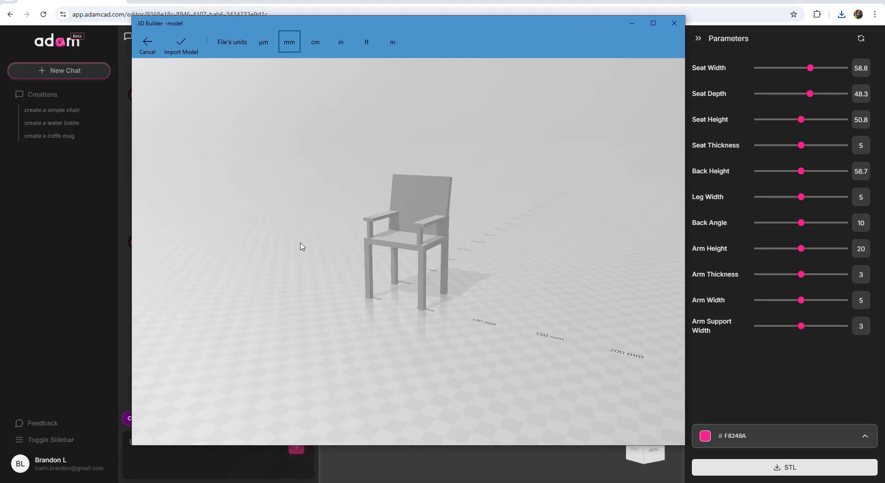
{"action": "mouse_move", "coordinate": [485, 246]}
{"action": "left_mouse_down"}
{"action": "mouse_move", "coordinate": [265, 270]}
{"action": "mouse_move", "coordinate": [534, 221]}
{"action": "mouse_move", "coordinate": [560, 244]}
{"action": "mouse_move", "coordinate": [474, 243]}
{"action": "left_mouse_up"}
{"action": "scroll", "coordinate": [389, 154], "scroll_direction": "up", "scroll_amount": 5}
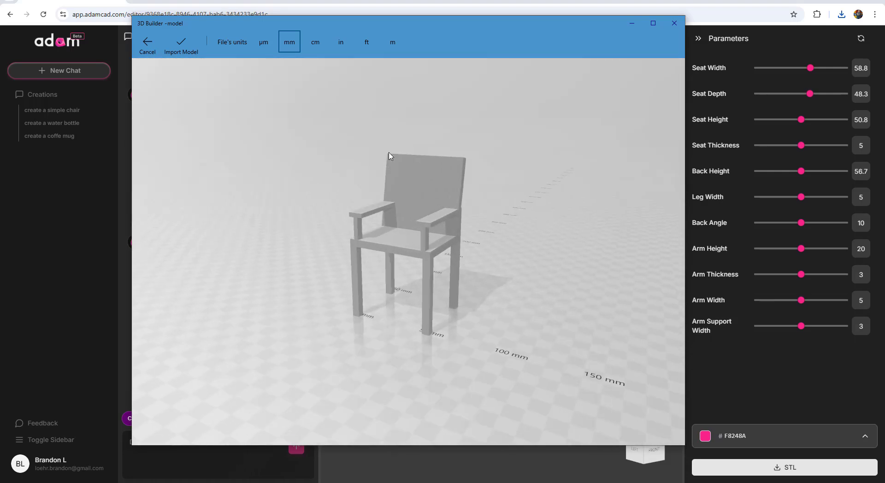
{"action": "left_click", "coordinate": [674, 23]}
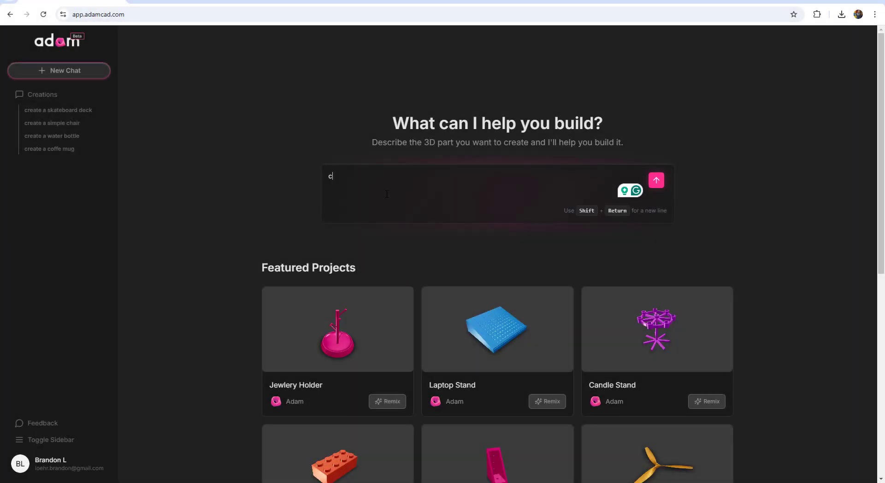
Generate a bicycle with the prompt 'create a bicycle' and rotate it to inspect.
{"action": "type", "text": "create "}
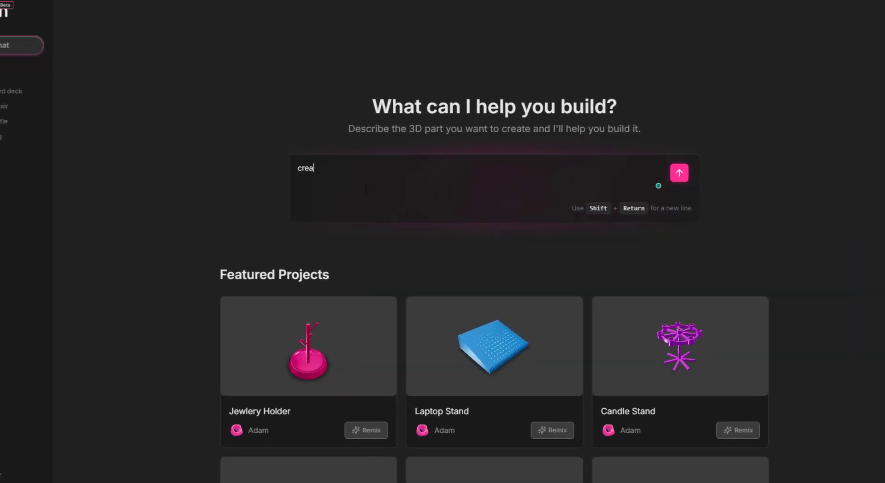
{"action": "type", "text": "a bicy"}
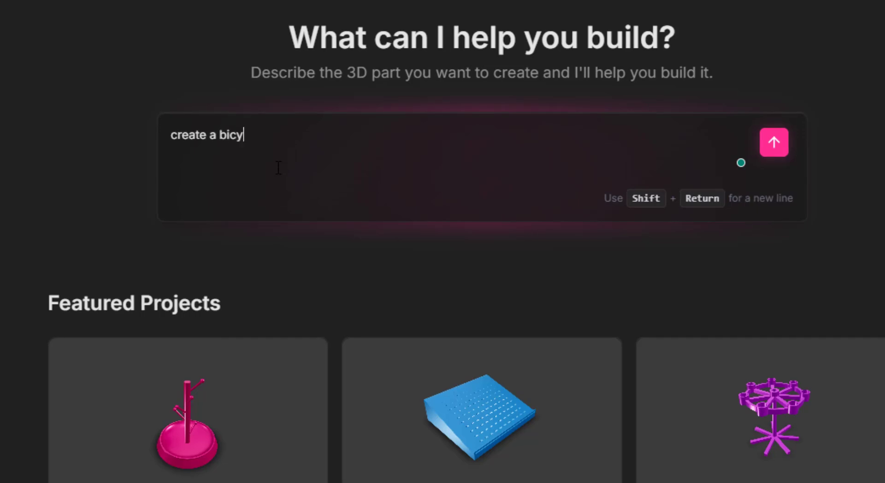
{"action": "type", "text": "cle"}
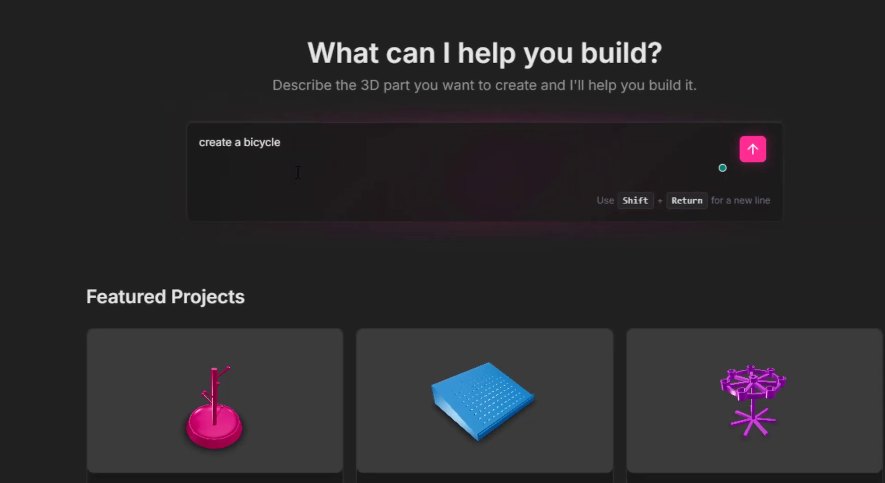
{"action": "key", "text": "Return"}
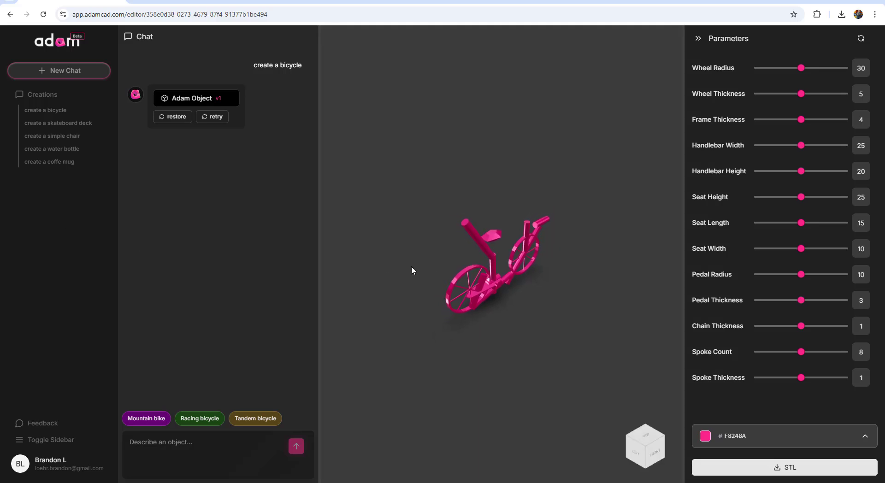
{"action": "left_click_drag", "start_coordinate": [540, 320], "coordinate": [584, 313]}
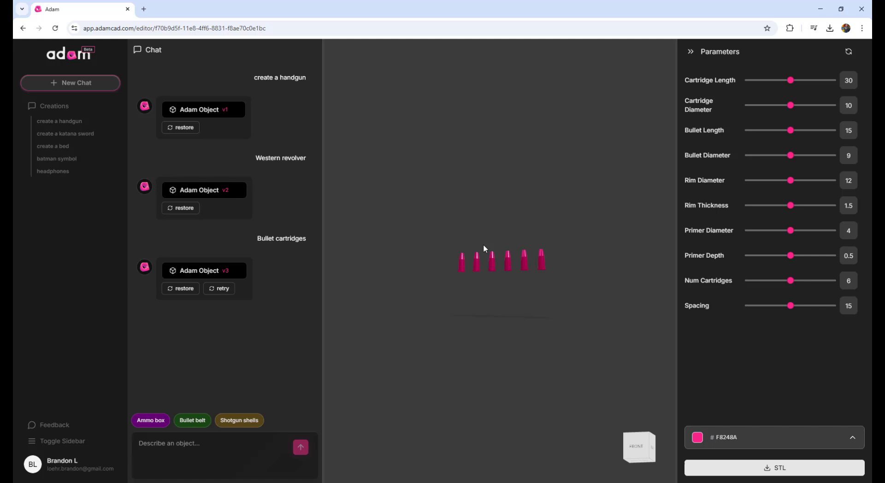
Request a shotgun shells version of the cartridges and view it from a low front angle.
{"action": "left_click_drag", "start_coordinate": [521, 266], "coordinate": [594, 272]}
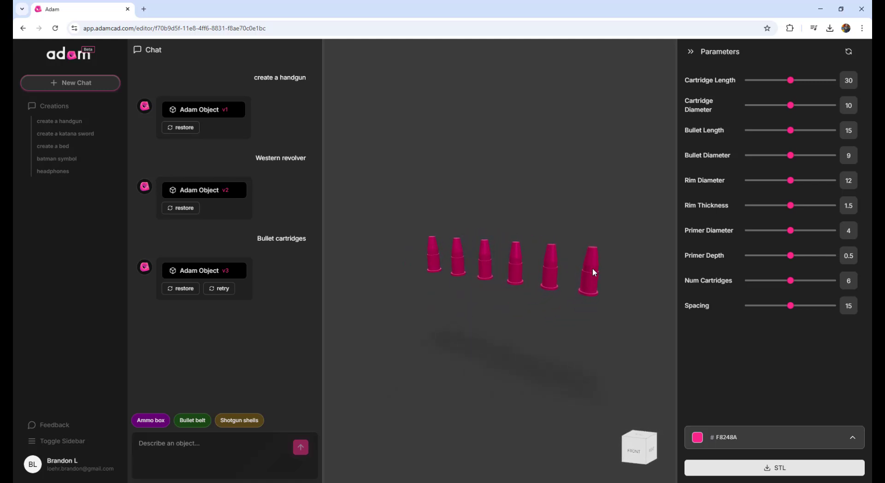
{"action": "left_click", "coordinate": [239, 420]}
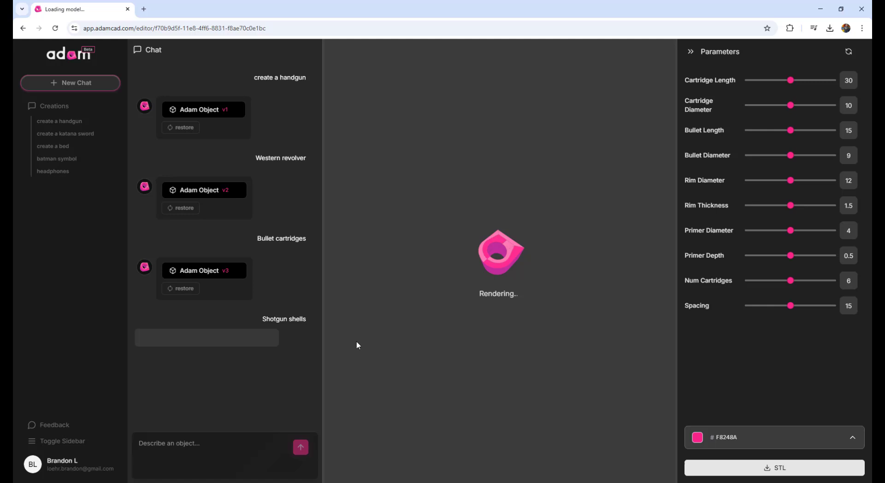
{"action": "left_click_drag", "start_coordinate": [418, 340], "coordinate": [466, 287]}
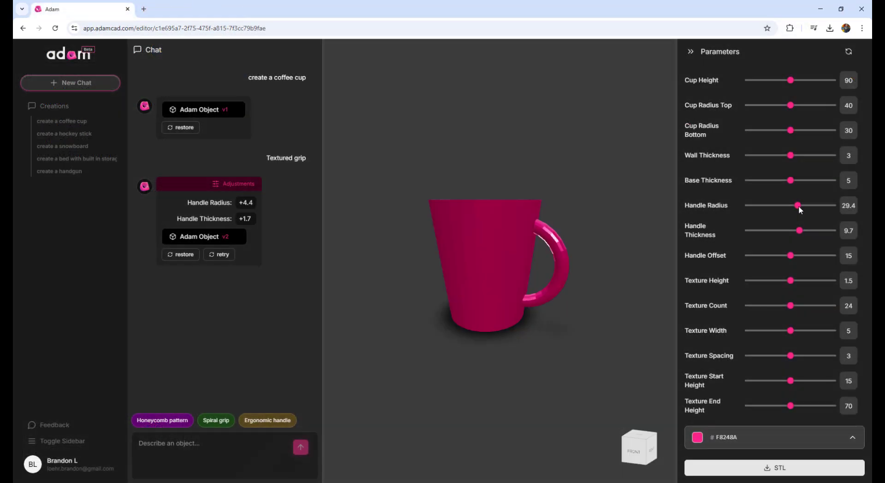
Adjust the mug sliders: Handle Radius 31.2, Texture Count 43.8, Handle Thickness 8.1, Handle Offset 12.8.
{"action": "mouse_move", "coordinate": [798, 206]}
{"action": "left_mouse_down"}
{"action": "mouse_move", "coordinate": [777, 208]}
{"action": "mouse_move", "coordinate": [801, 208]}
{"action": "left_mouse_up"}
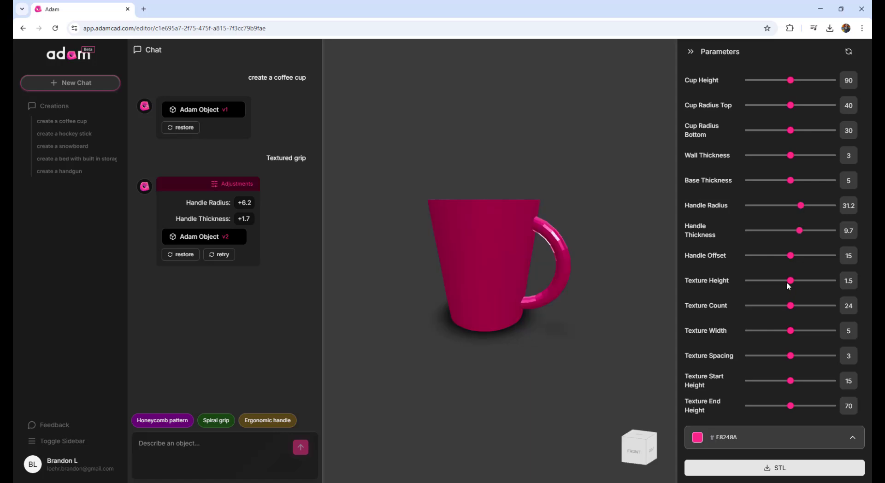
{"action": "left_click_drag", "start_coordinate": [790, 306], "coordinate": [804, 305]}
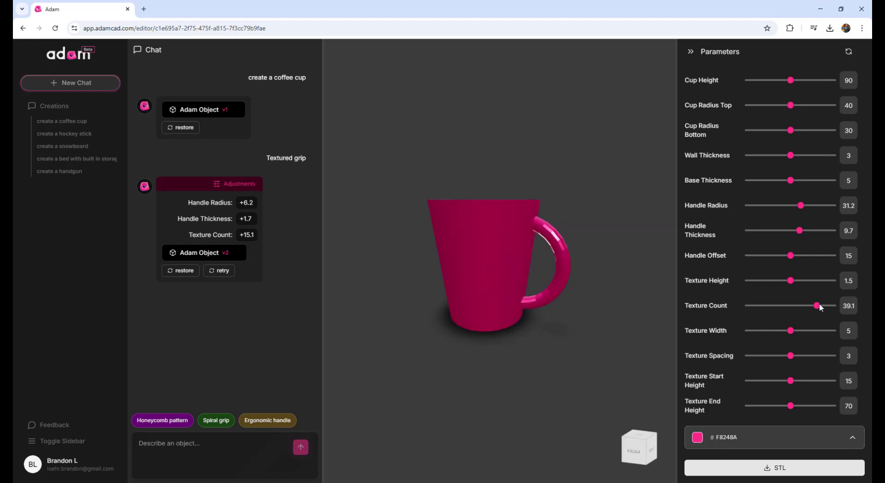
{"action": "left_click_drag", "start_coordinate": [819, 304], "coordinate": [828, 304]}
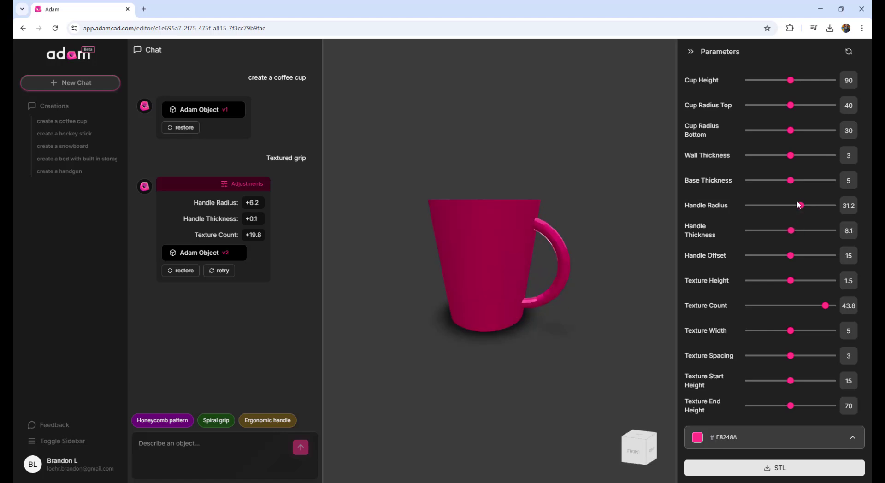
{"action": "left_click", "coordinate": [786, 259]}
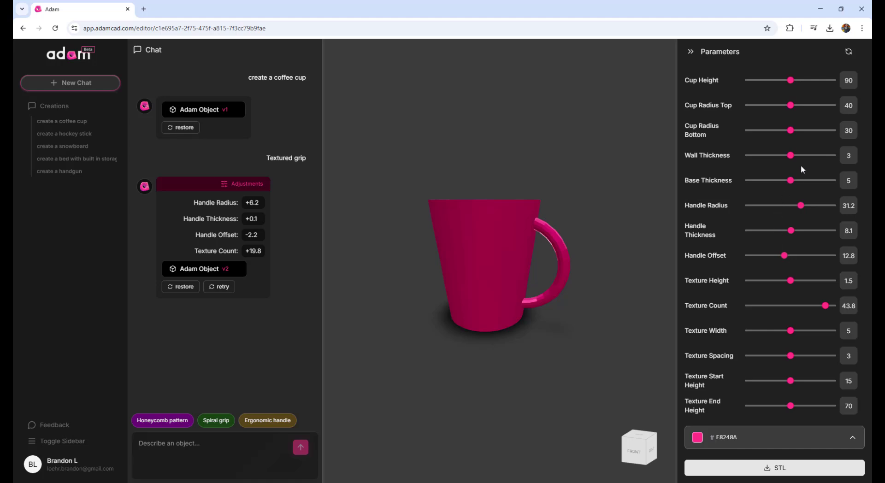
{"action": "left_click_drag", "start_coordinate": [517, 247], "coordinate": [513, 284]}
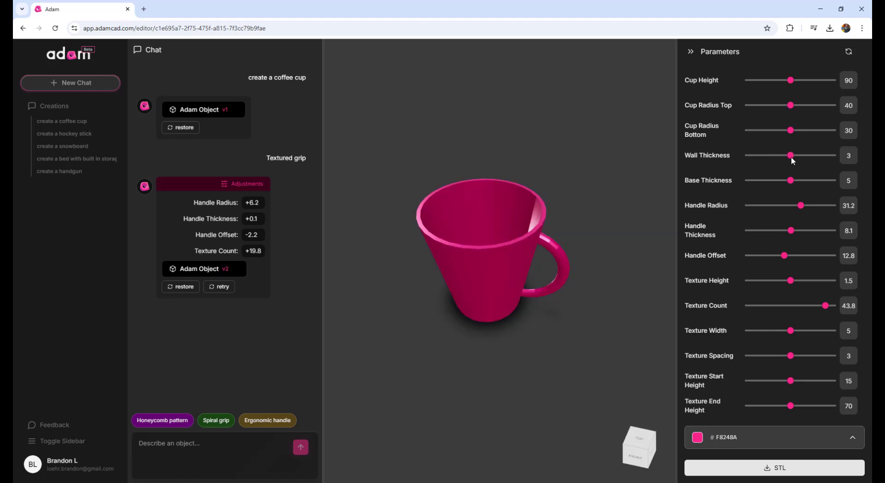
Set the cup's wall thickness to 3.3, top radius to 44 and height to 99, and narrow its bottom radius.
{"action": "left_click_drag", "start_coordinate": [792, 157], "coordinate": [799, 133]}
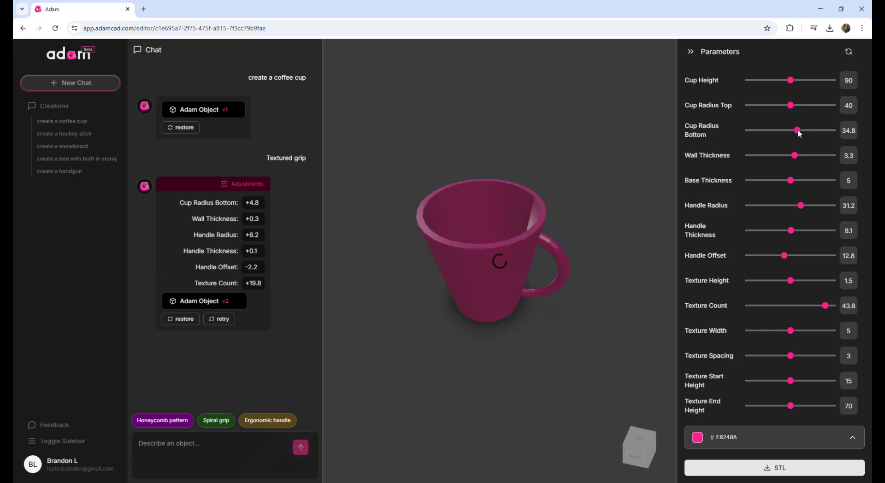
{"action": "left_click_drag", "start_coordinate": [557, 286], "coordinate": [520, 261]}
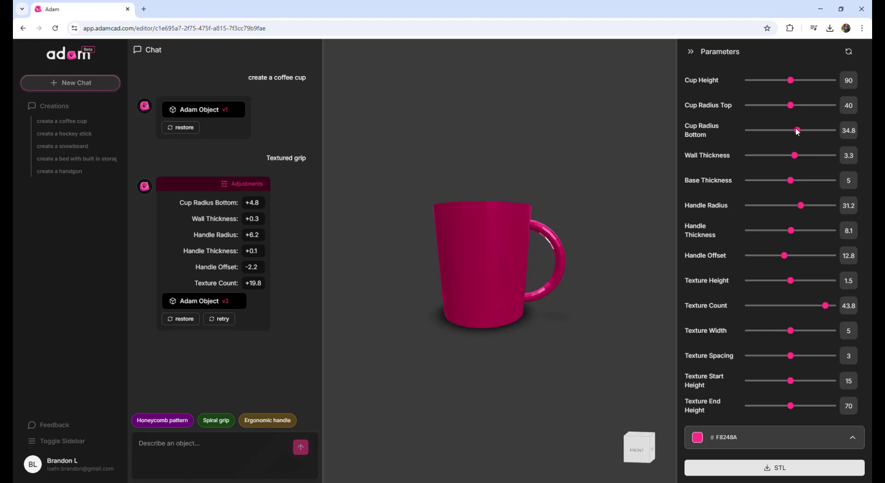
{"action": "left_click_drag", "start_coordinate": [785, 132], "coordinate": [800, 132]}
{"action": "mouse_move", "coordinate": [791, 106]}
{"action": "left_mouse_down"}
{"action": "mouse_move", "coordinate": [778, 107]}
{"action": "mouse_move", "coordinate": [796, 108]}
{"action": "left_mouse_up"}
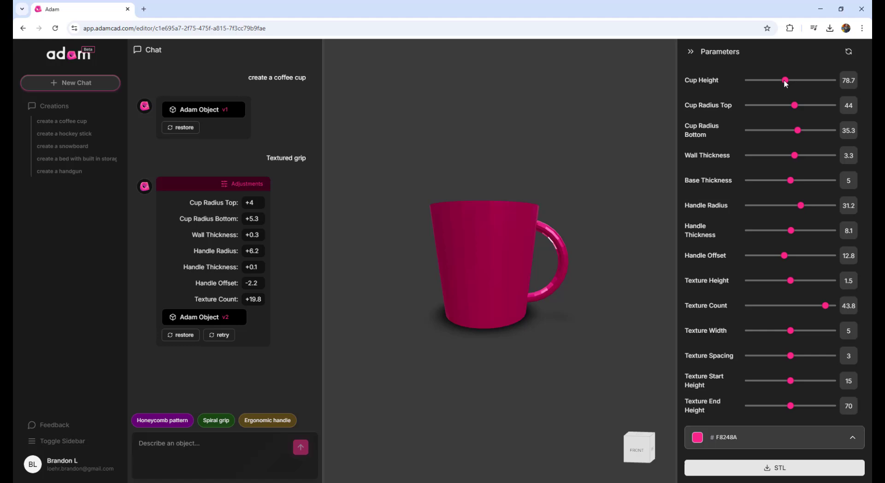
{"action": "left_click_drag", "start_coordinate": [786, 82], "coordinate": [795, 82]}
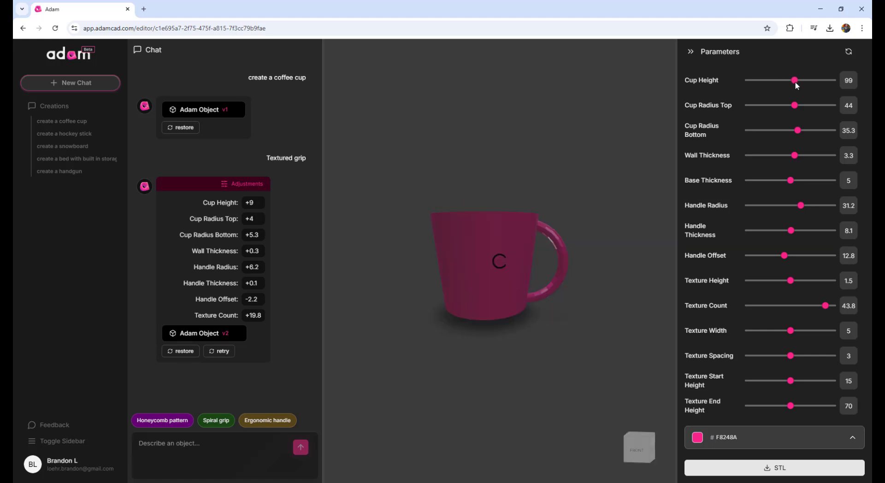
Raise Base Thickness to 5.5 and narrow Cup Radius Bottom to 27.1.
{"action": "left_click_drag", "start_coordinate": [627, 267], "coordinate": [572, 278]}
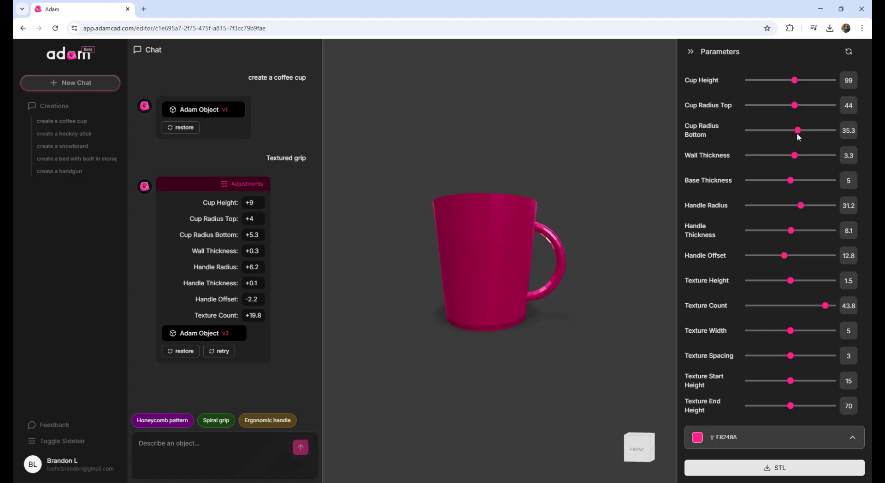
{"action": "left_click", "coordinate": [797, 184]}
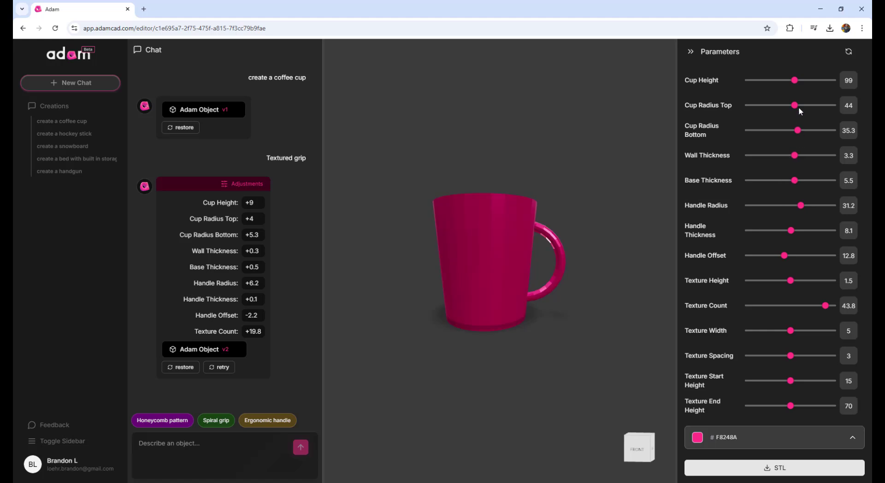
{"action": "left_click_drag", "start_coordinate": [795, 132], "coordinate": [787, 132]}
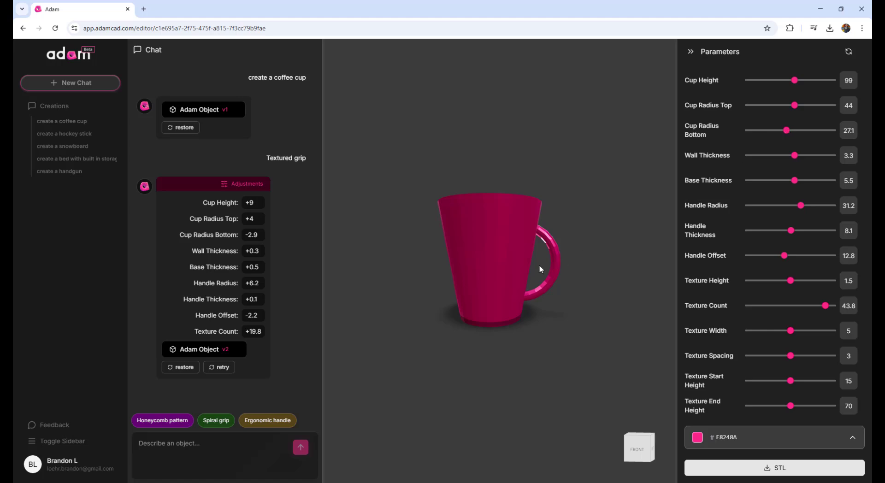
{"action": "mouse_move", "coordinate": [540, 269]}
{"action": "left_mouse_down"}
{"action": "mouse_move", "coordinate": [518, 272]}
{"action": "mouse_move", "coordinate": [573, 270]}
{"action": "mouse_move", "coordinate": [534, 276]}
{"action": "left_mouse_up"}
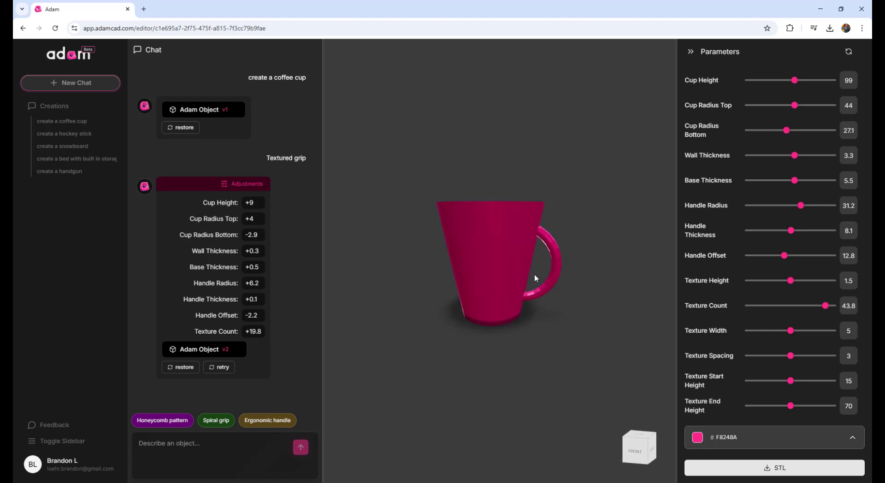
Apply the Honeycomb pattern suggestion to the mug and orbit around the result.
{"action": "left_click", "coordinate": [165, 424]}
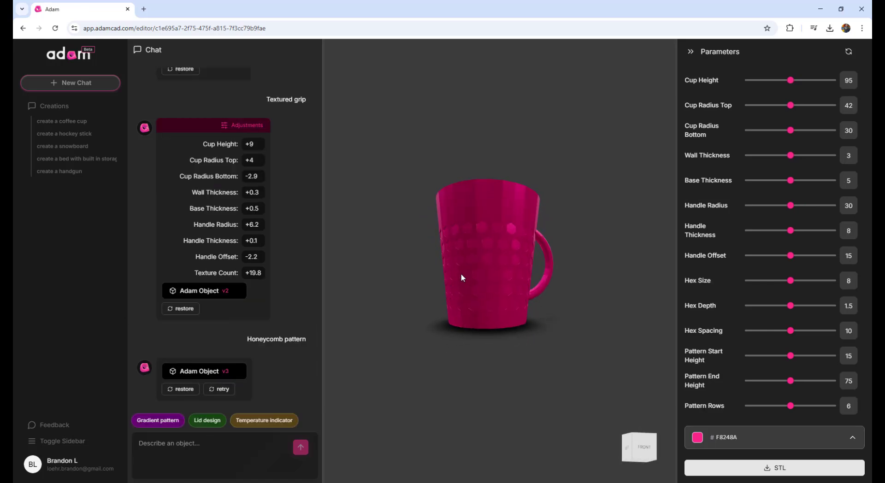
{"action": "left_click_drag", "start_coordinate": [462, 276], "coordinate": [360, 306]}
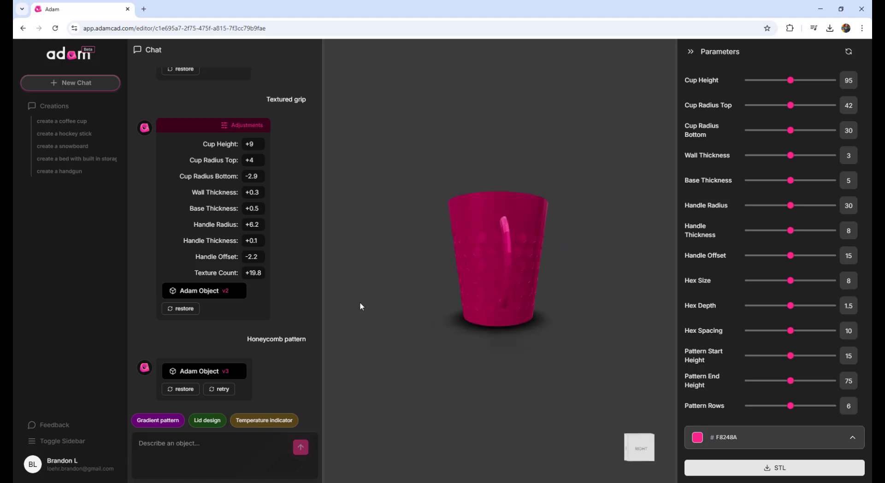
{"action": "left_click_drag", "start_coordinate": [486, 294], "coordinate": [585, 292]}
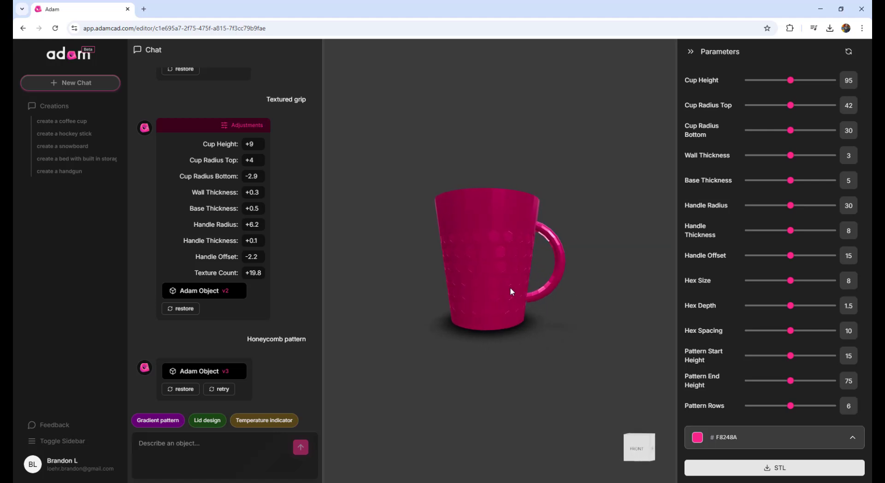
{"action": "left_click_drag", "start_coordinate": [500, 291], "coordinate": [521, 299]}
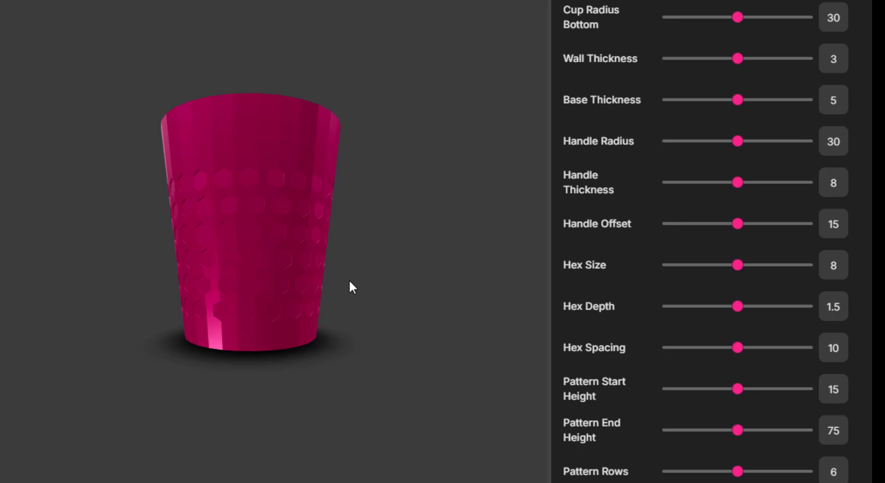
{"action": "left_click_drag", "start_coordinate": [295, 292], "coordinate": [162, 213]}
{"action": "left_click_drag", "start_coordinate": [138, 230], "coordinate": [166, 325]}
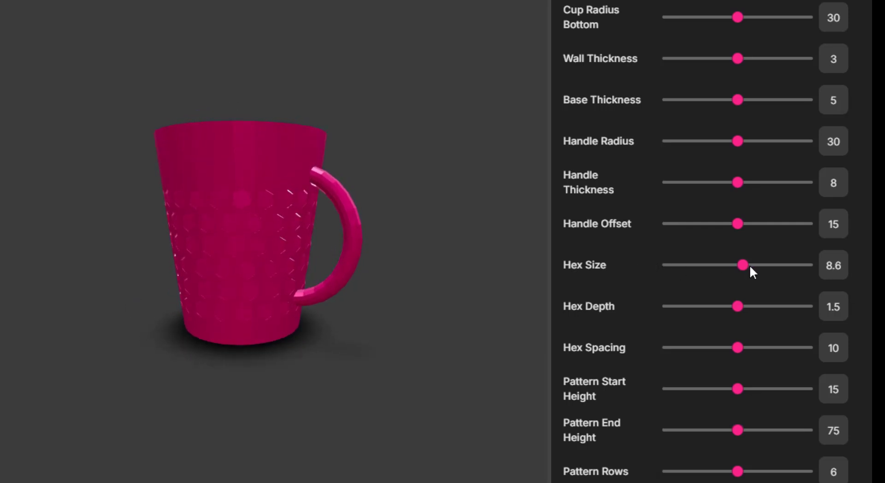
Set Hex Depth to 1.6, Hex Spacing to 12.3 and Pattern Start Height to 17.1.
{"action": "left_click", "coordinate": [743, 306]}
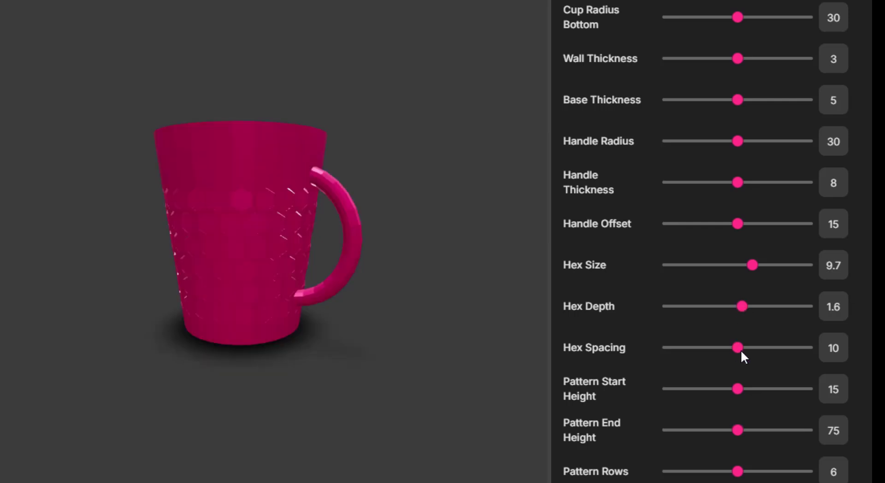
{"action": "mouse_move", "coordinate": [741, 350]}
{"action": "left_mouse_down"}
{"action": "mouse_move", "coordinate": [750, 350]}
{"action": "mouse_move", "coordinate": [716, 349]}
{"action": "mouse_move", "coordinate": [755, 349]}
{"action": "left_mouse_up"}
{"action": "left_click_drag", "start_coordinate": [738, 389], "coordinate": [709, 388]}
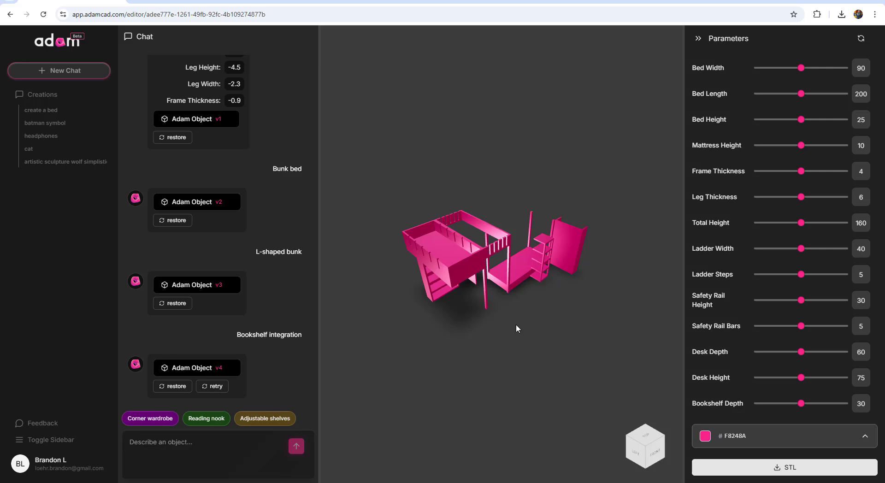
Pick a dark grey #707070 for the bunk bed in the colour picker.
{"action": "left_click_drag", "start_coordinate": [516, 325], "coordinate": [482, 262]}
{"action": "scroll", "coordinate": [481, 278], "scroll_direction": "up", "scroll_amount": 5}
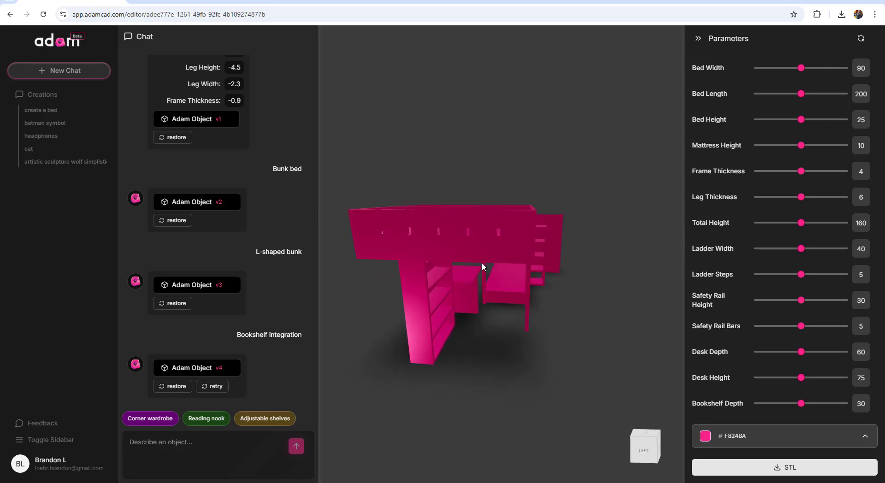
{"action": "left_click", "coordinate": [738, 436]}
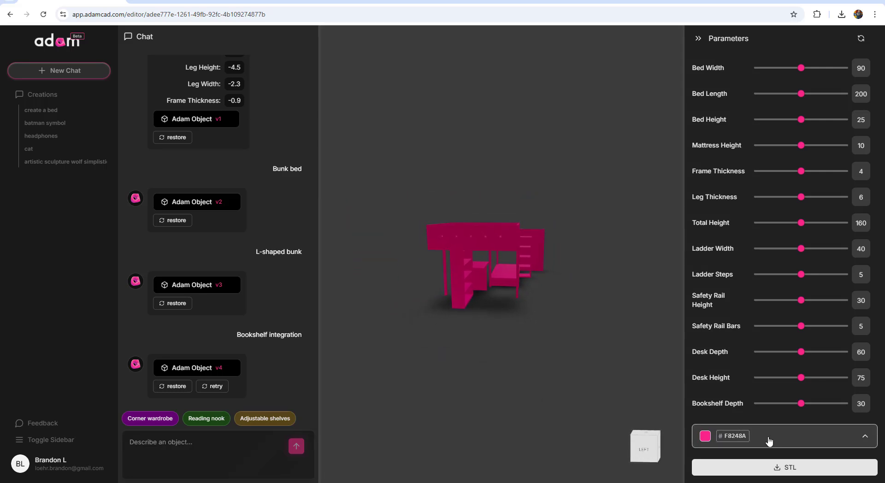
{"action": "left_click", "coordinate": [864, 438]}
{"action": "left_click", "coordinate": [789, 407]}
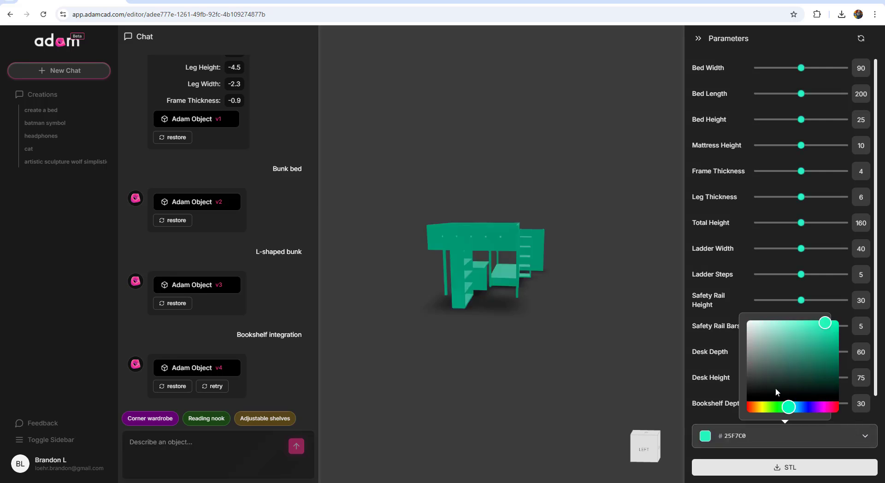
{"action": "mouse_move", "coordinate": [764, 368]}
{"action": "left_mouse_down"}
{"action": "mouse_move", "coordinate": [759, 332]}
{"action": "mouse_move", "coordinate": [801, 378]}
{"action": "mouse_move", "coordinate": [767, 386]}
{"action": "mouse_move", "coordinate": [746, 364]}
{"action": "left_mouse_up"}
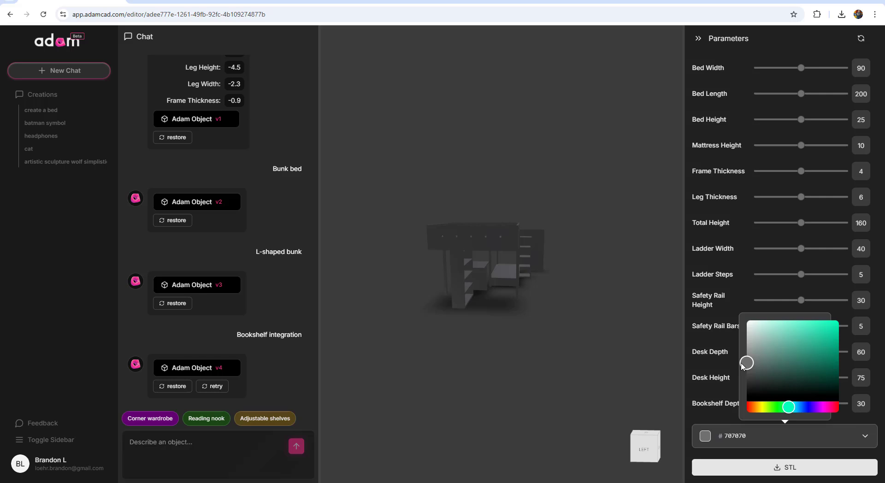
Confirm the grey bunk bed from an elevated view and start a new chat.
{"action": "left_click", "coordinate": [534, 334]}
{"action": "left_click_drag", "start_coordinate": [534, 339], "coordinate": [336, 242]}
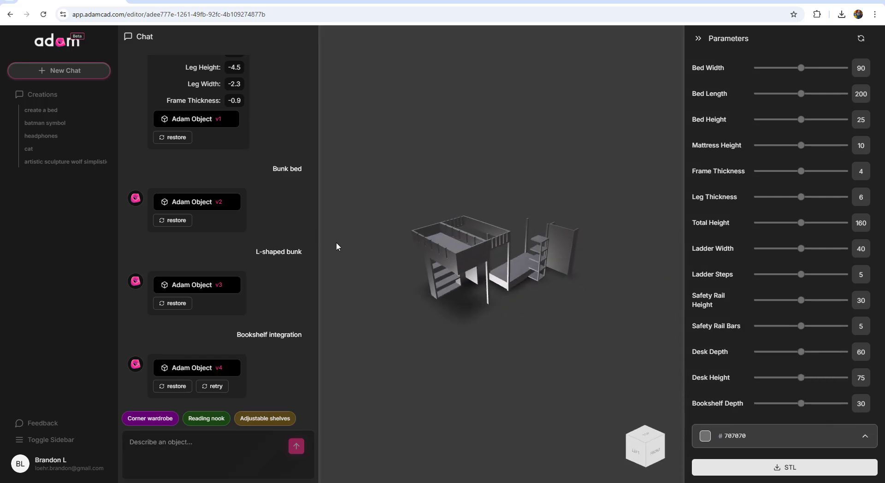
{"action": "left_click", "coordinate": [59, 70]}
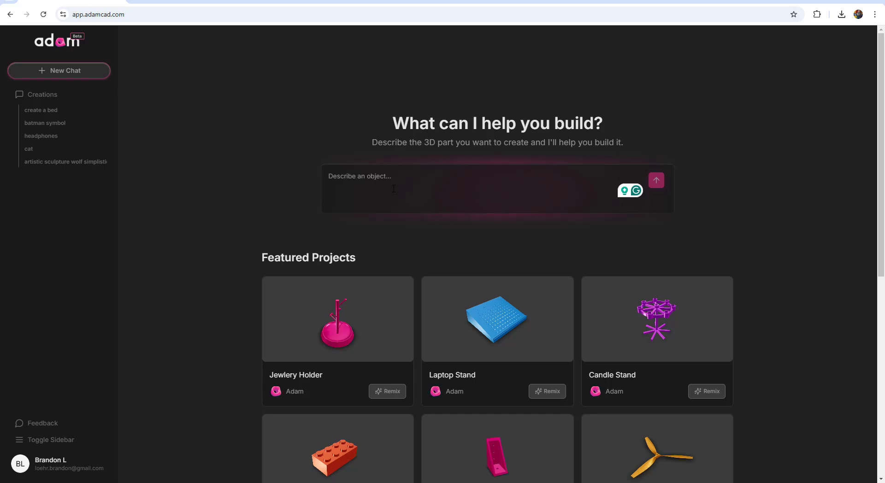
Clear a stray word and begin the new object prompt 'create a katan'.
{"action": "type", "text": "bas"}
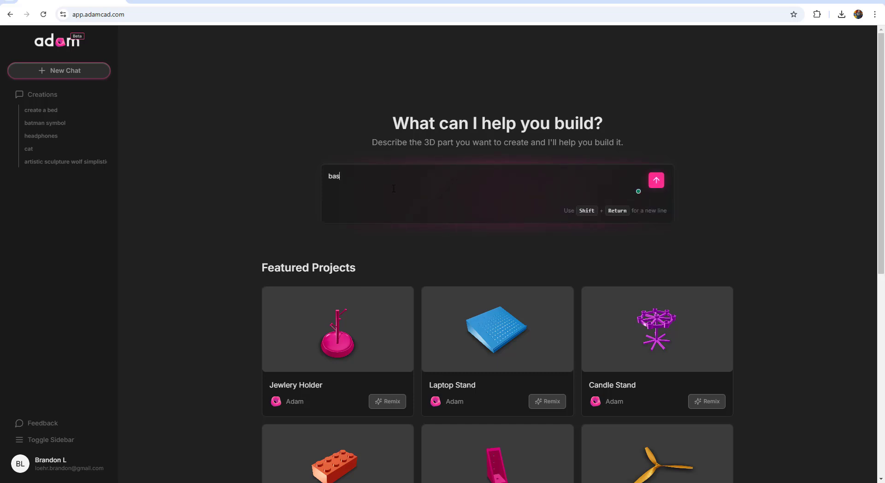
{"action": "key", "text": "BackSpace"}
{"action": "key", "text": "BackSpace"}
{"action": "key", "text": "BackSpace"}
{"action": "key", "text": "BackSpace"}
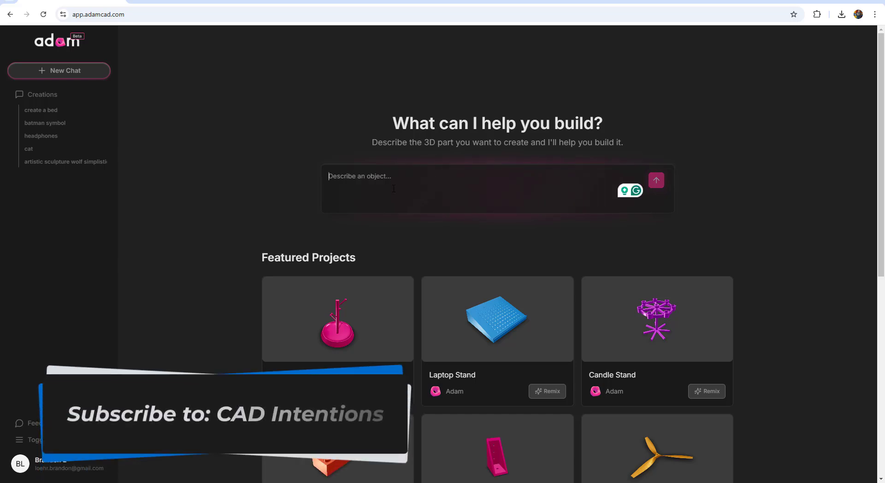
{"action": "type", "text": "create"}
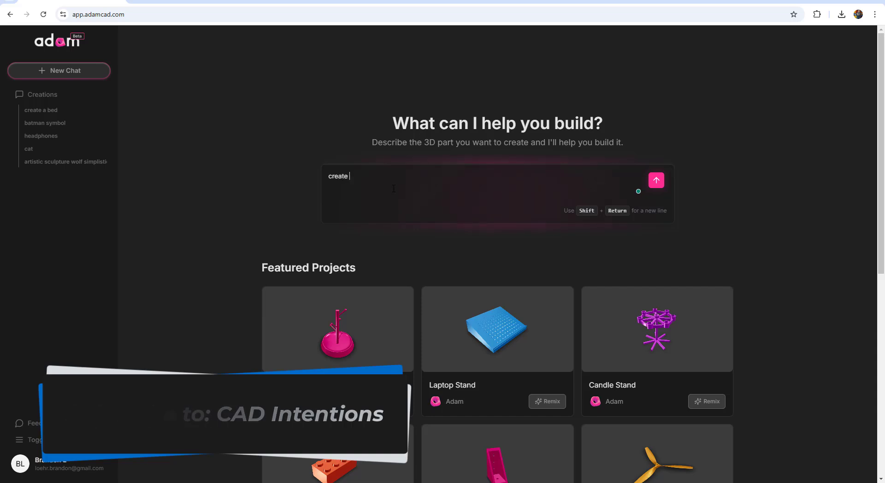